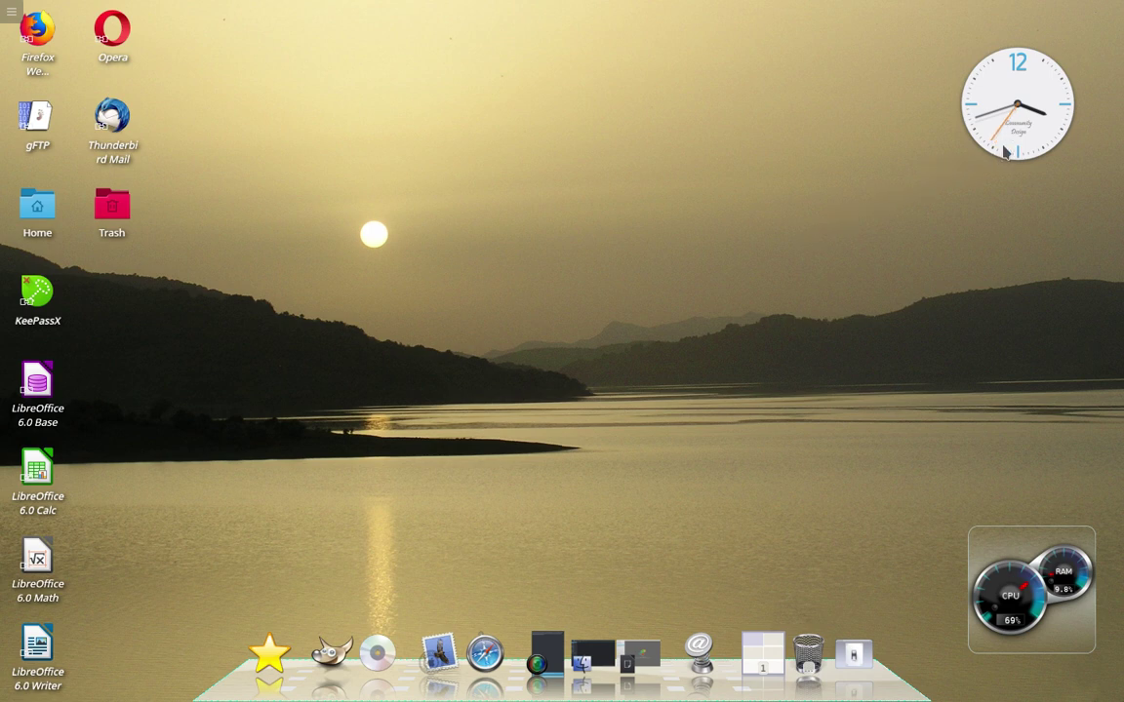
Glance at the month calendar from the panel clock, then dismiss it.
mouse_move(1011, 146)
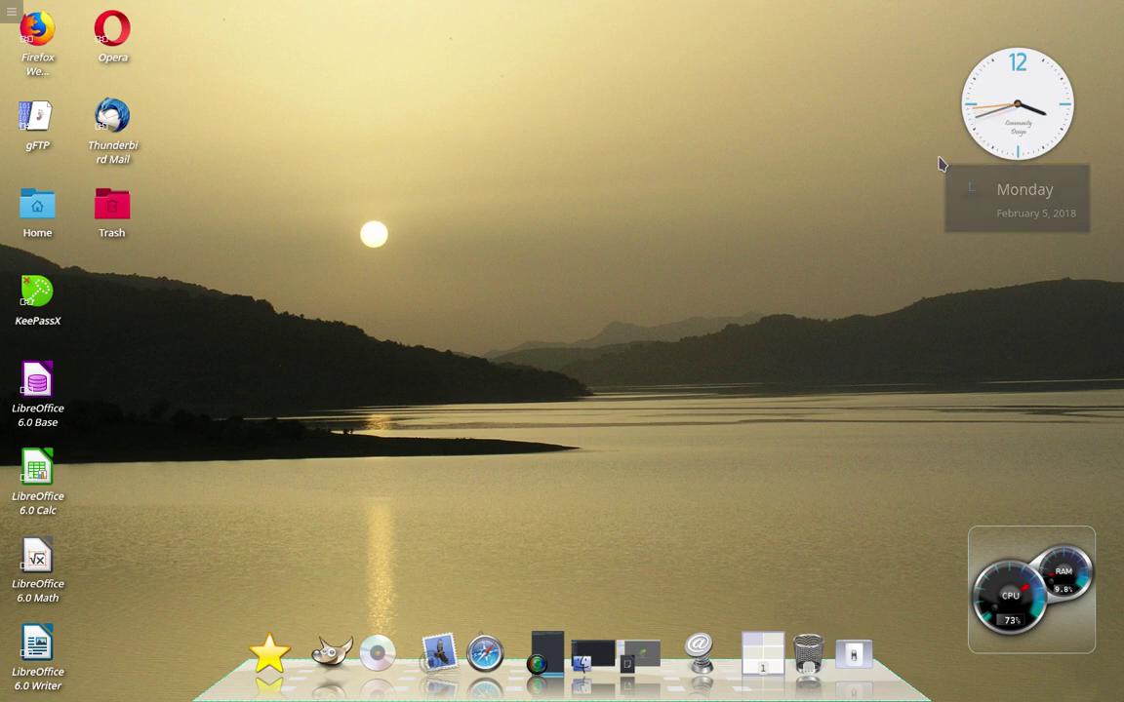
click(993, 120)
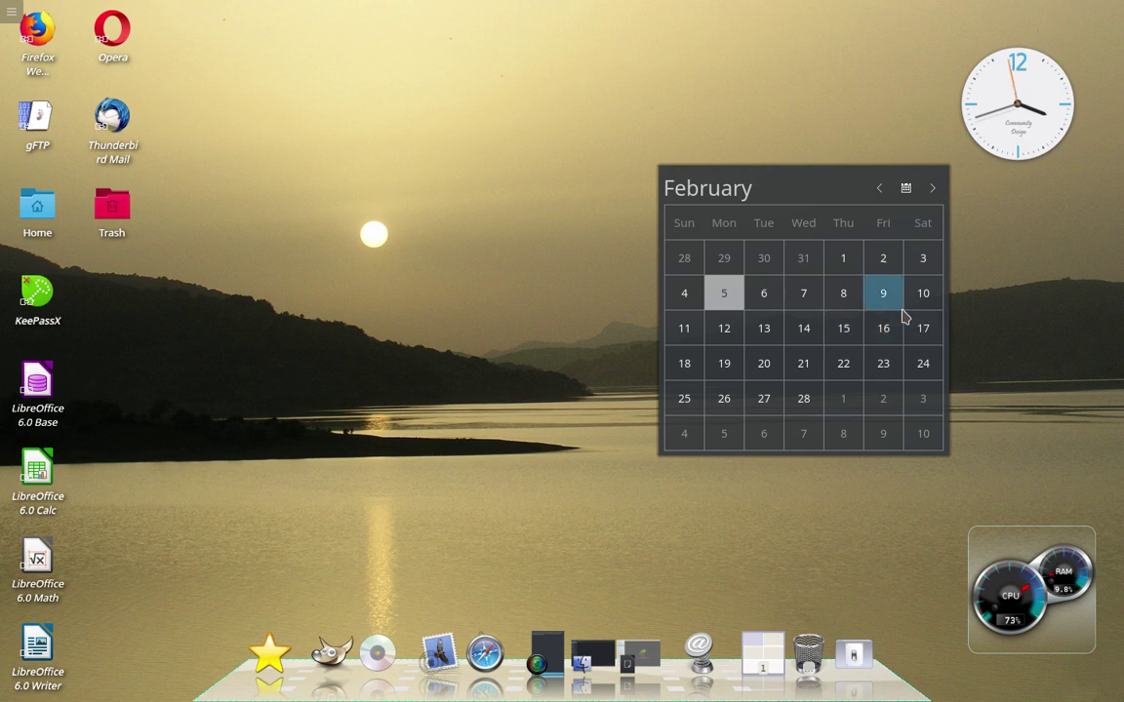
click(998, 337)
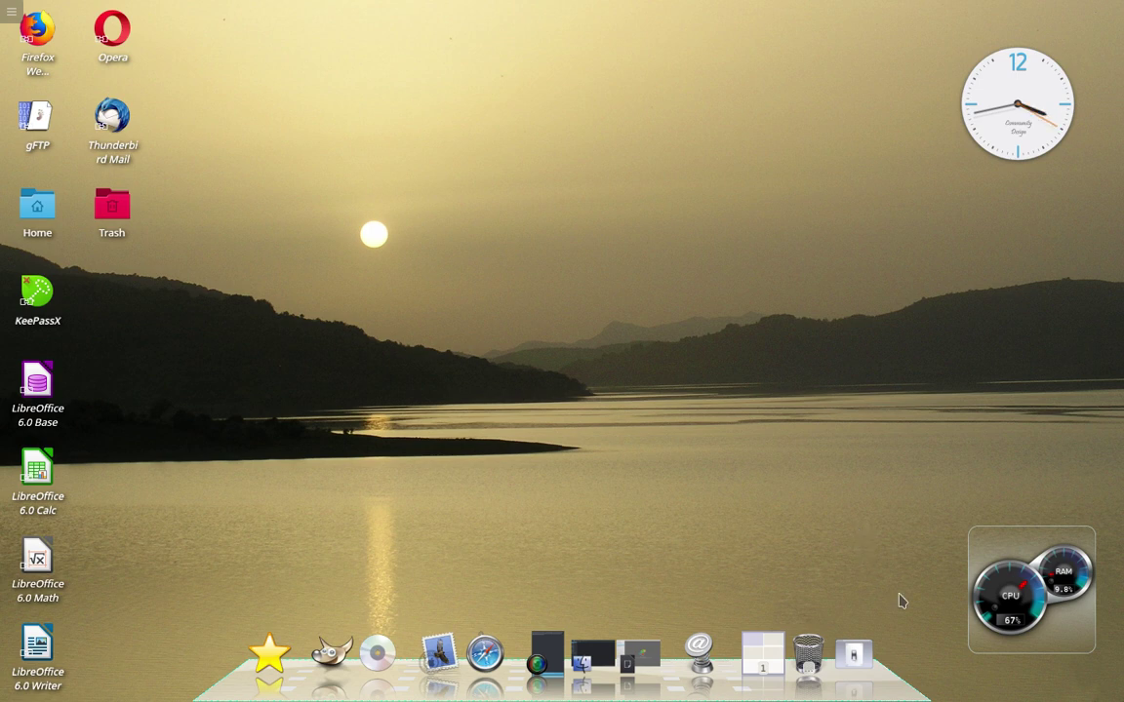
Launch Firefox and focus the search field on its Kadaza start page.
mouse_move(894, 682)
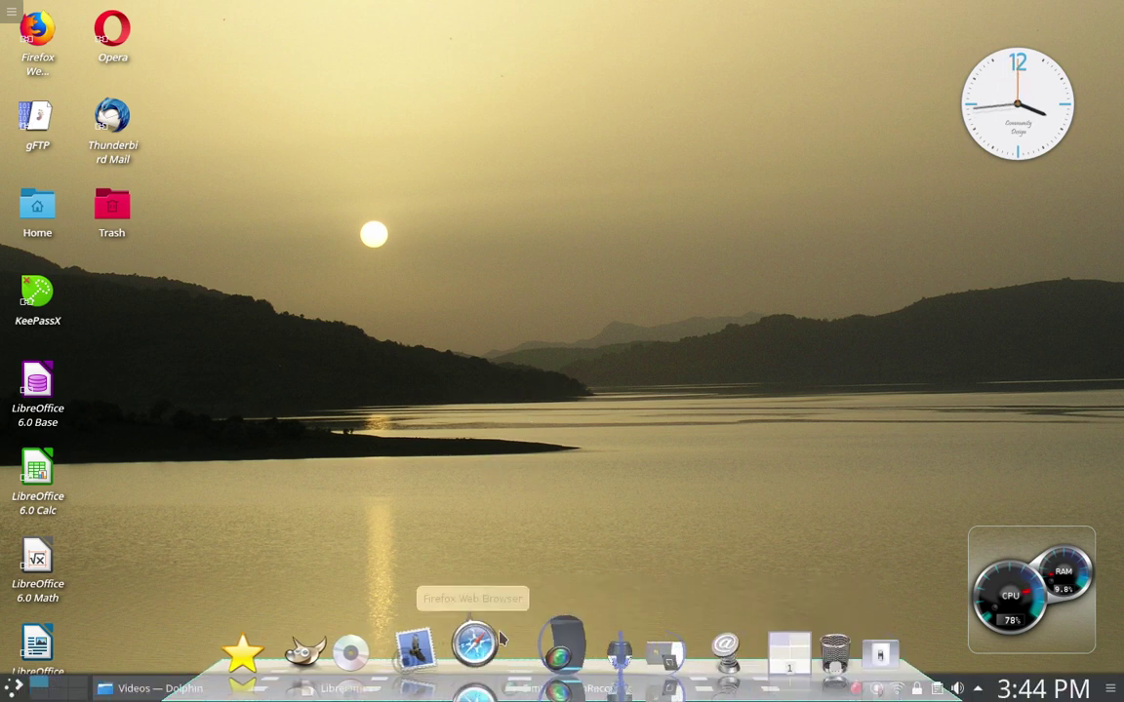
click(493, 642)
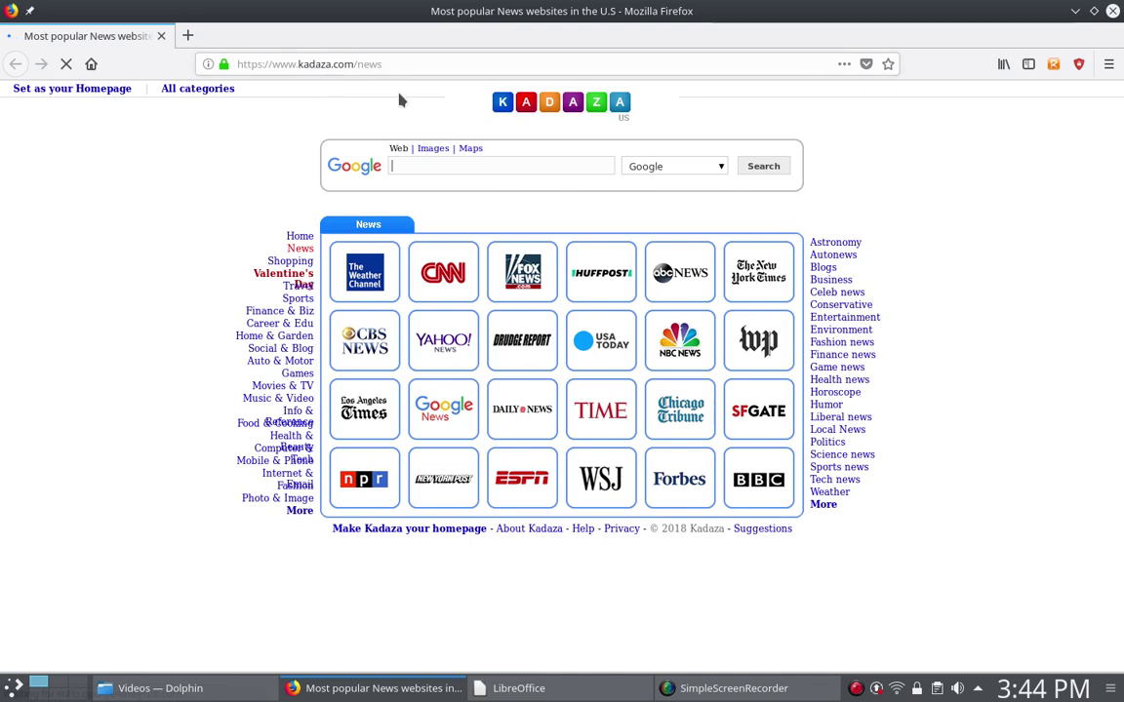
click(398, 168)
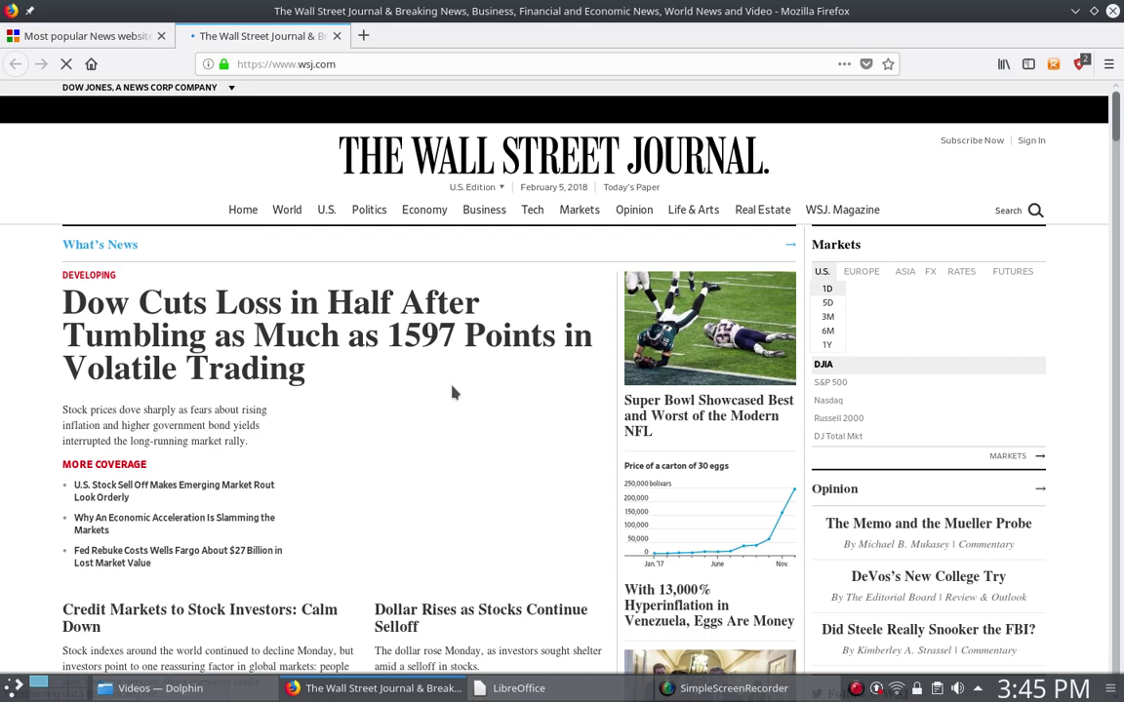
Close the Wall Street Journal tab, then quit Firefox after Kadaza's Tech News page.
click(334, 36)
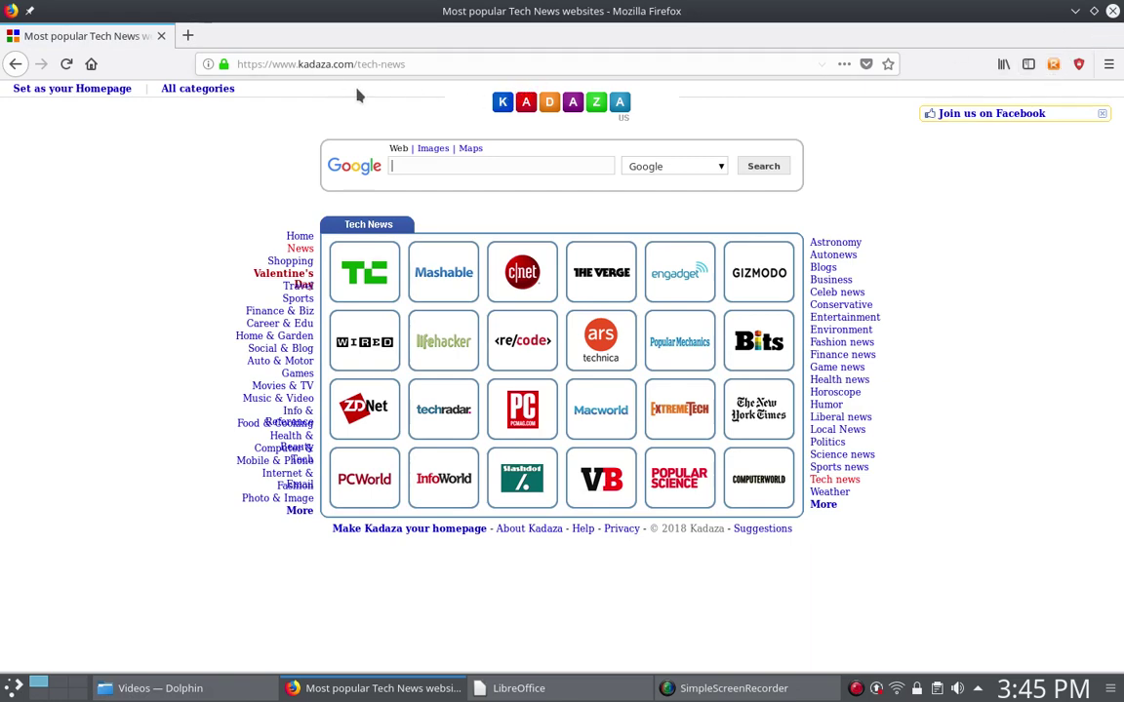
click(1113, 11)
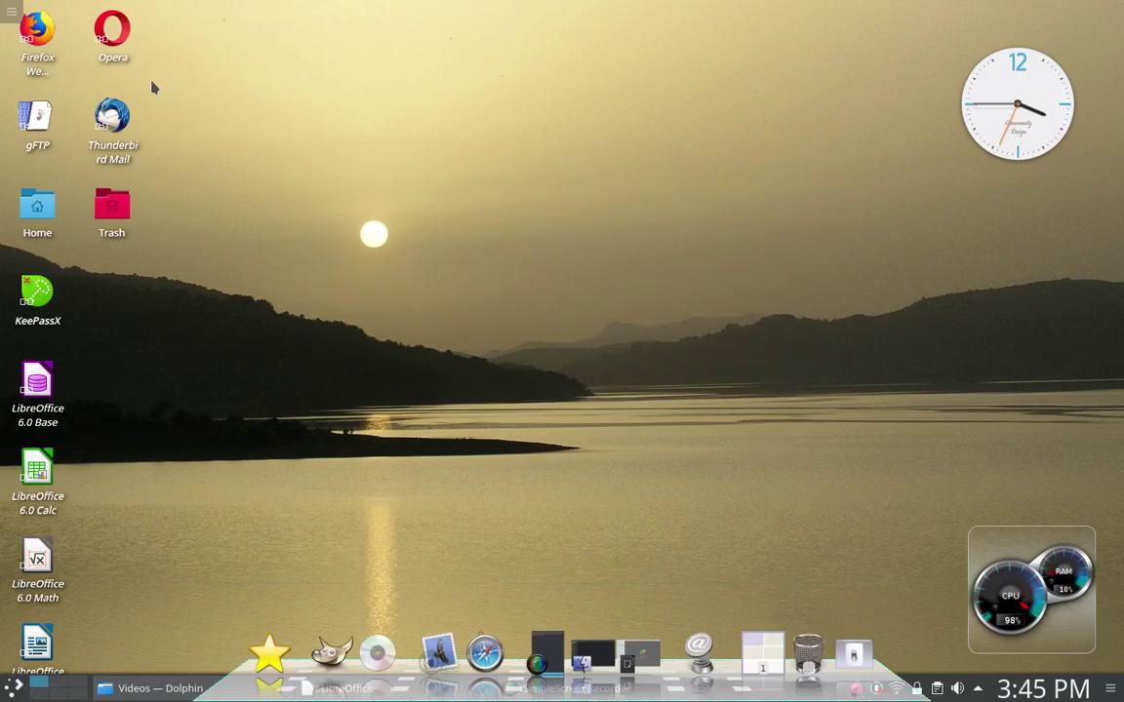
Launch Opera maximized and add a Speed Dial tab beside the news tab.
double_click(112, 39)
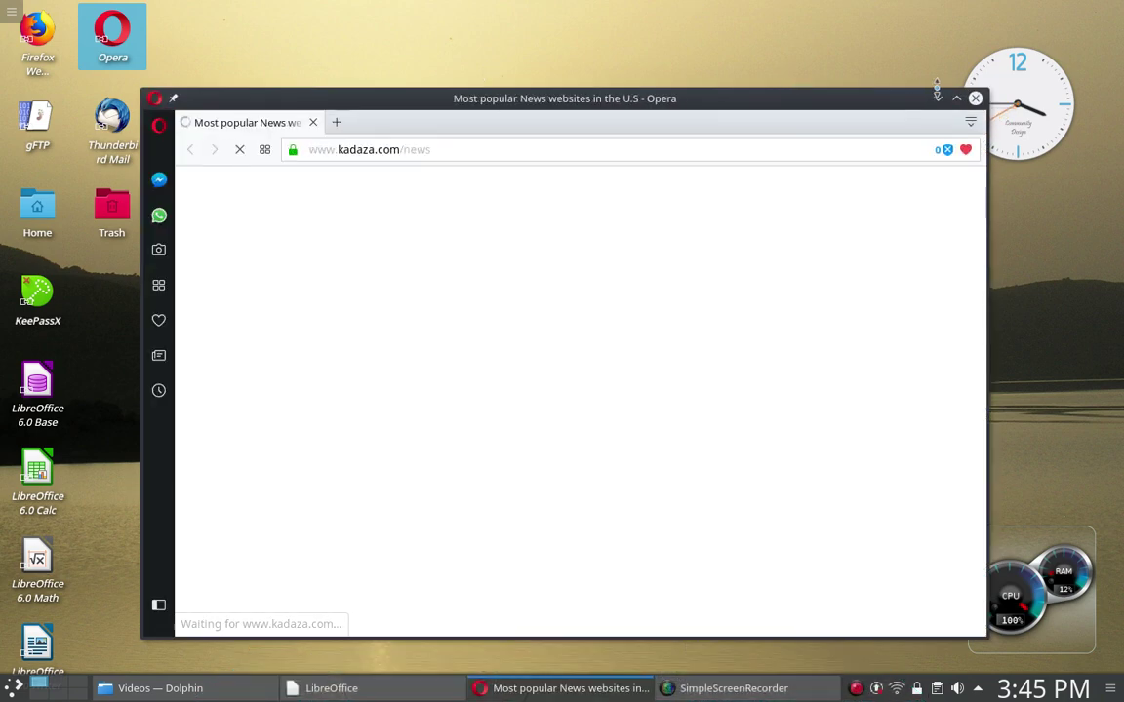
click(957, 99)
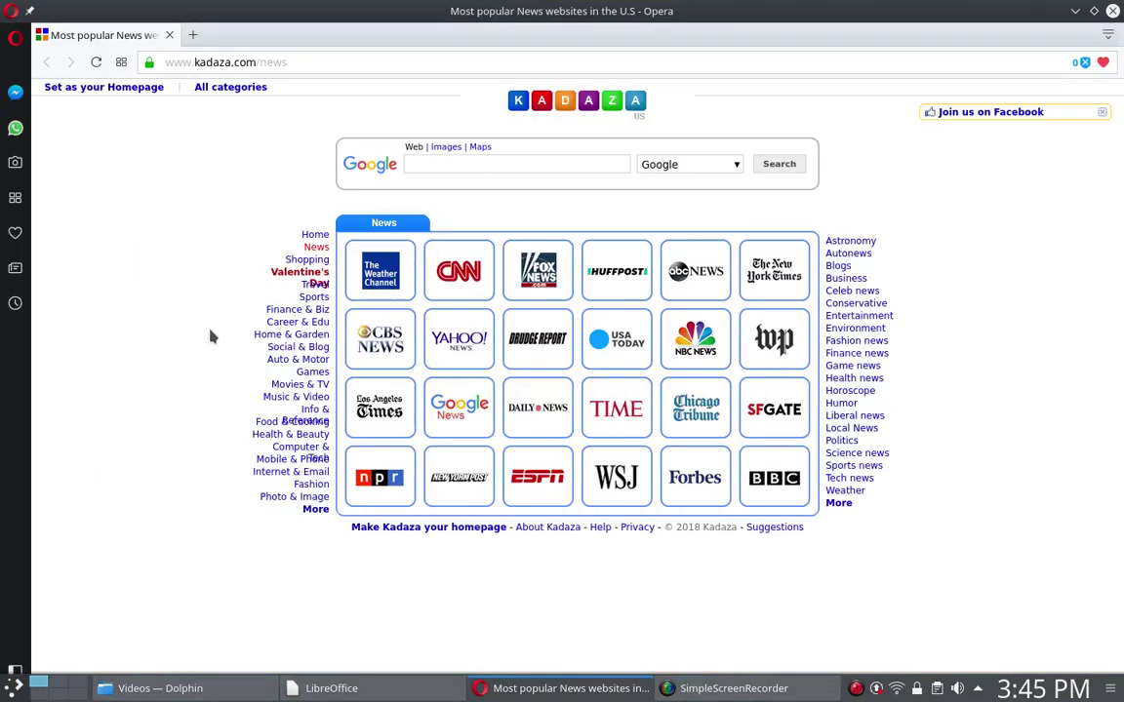
click(192, 36)
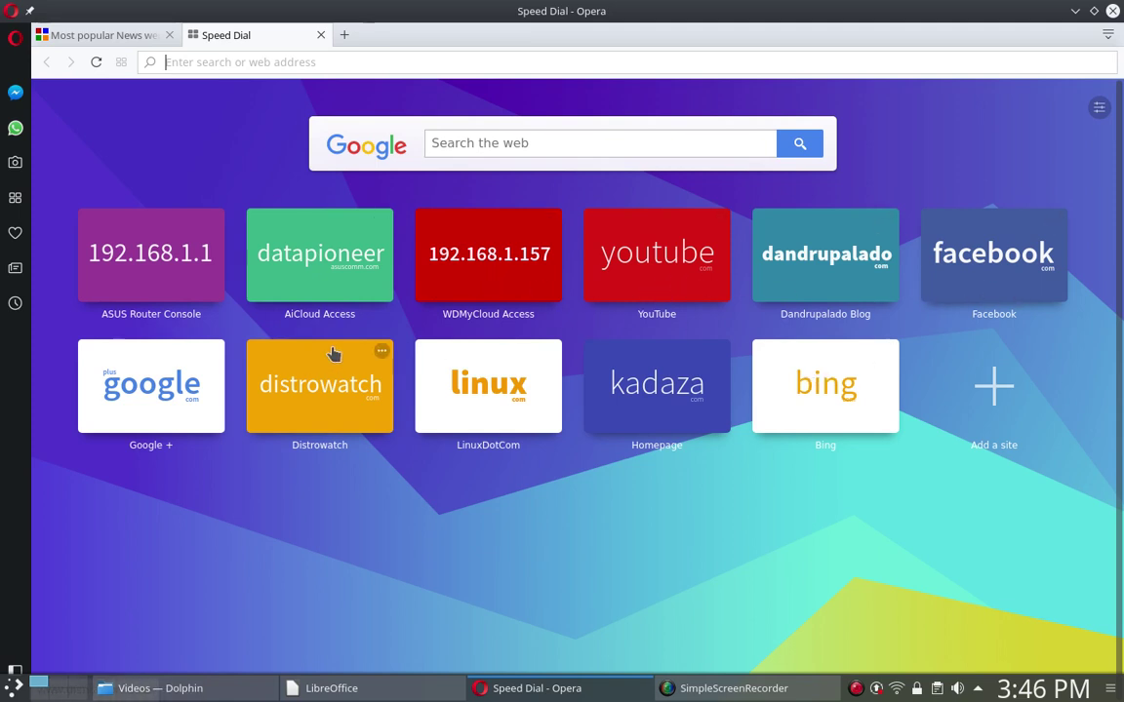
Load YouTube from Opera's Speed Dial tile, then close Opera.
click(665, 283)
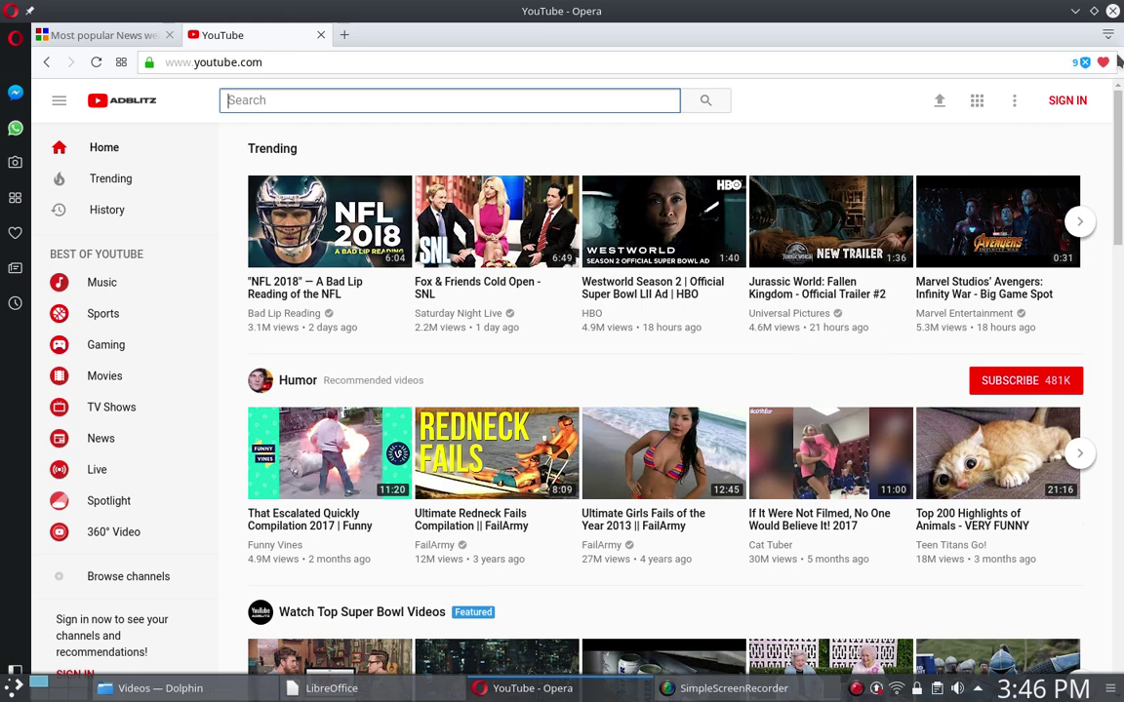
click(1112, 10)
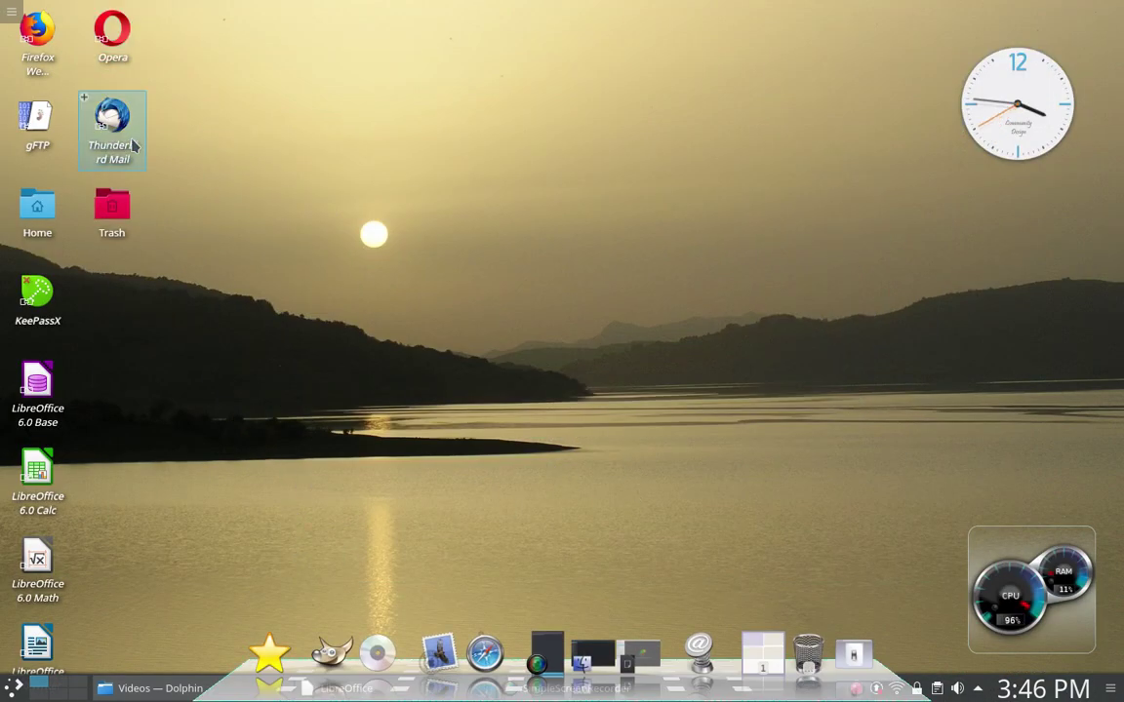
Launch gFTP and keep FTP as the connection protocol.
click(37, 127)
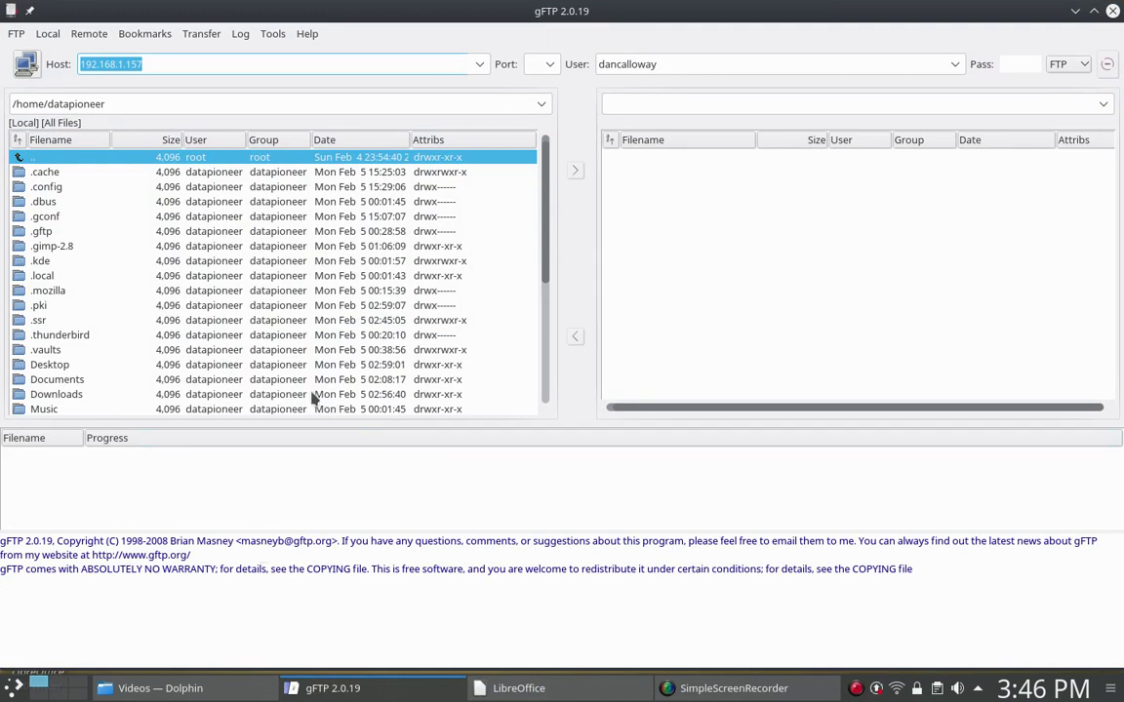
click(1074, 63)
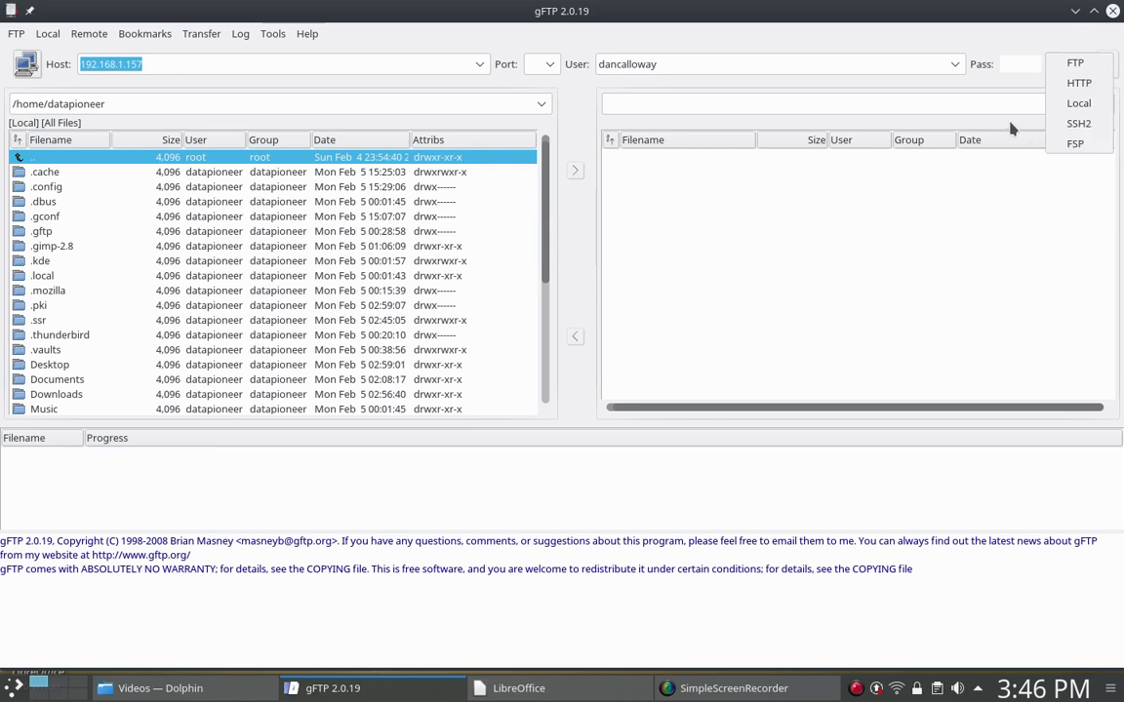
click(849, 96)
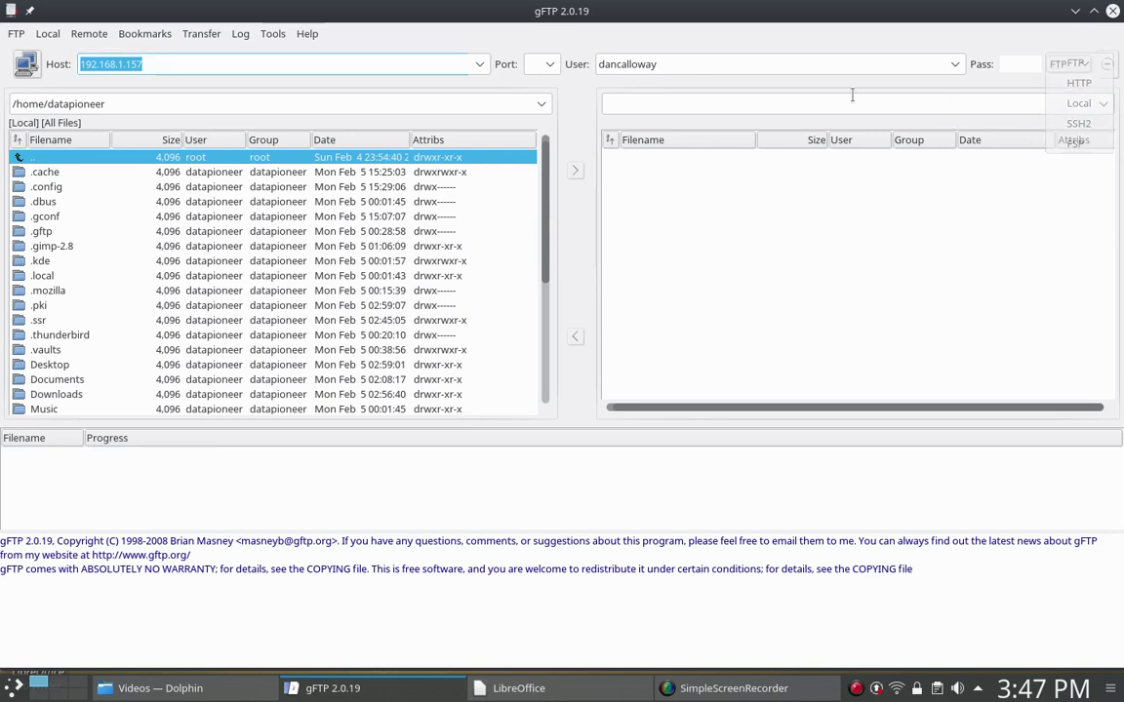
Connect to 192.168.1.157 and enter the account password in the prompt.
click(22, 64)
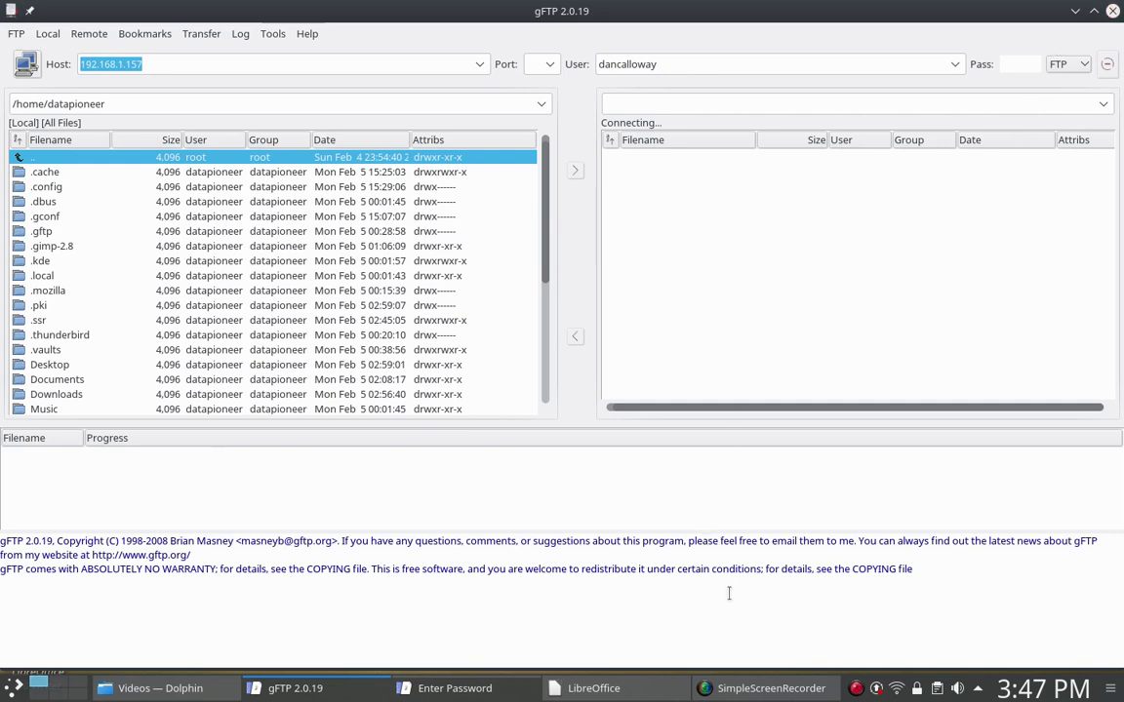
mouse_move(439, 693)
click(457, 688)
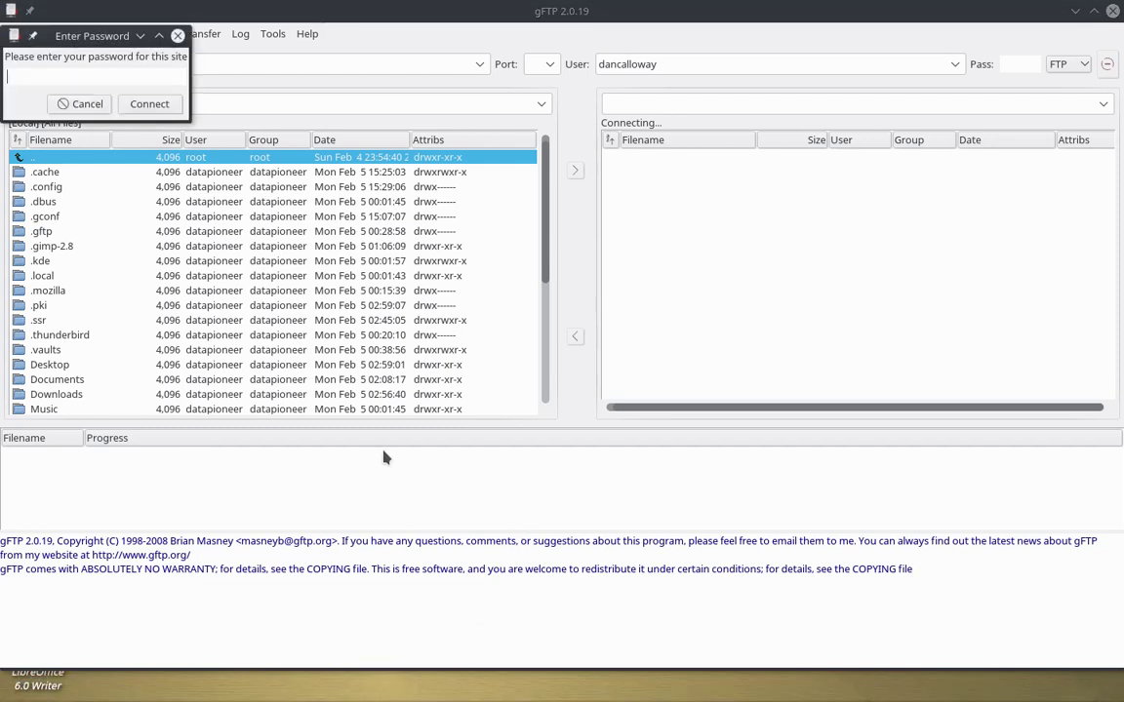
text(******)
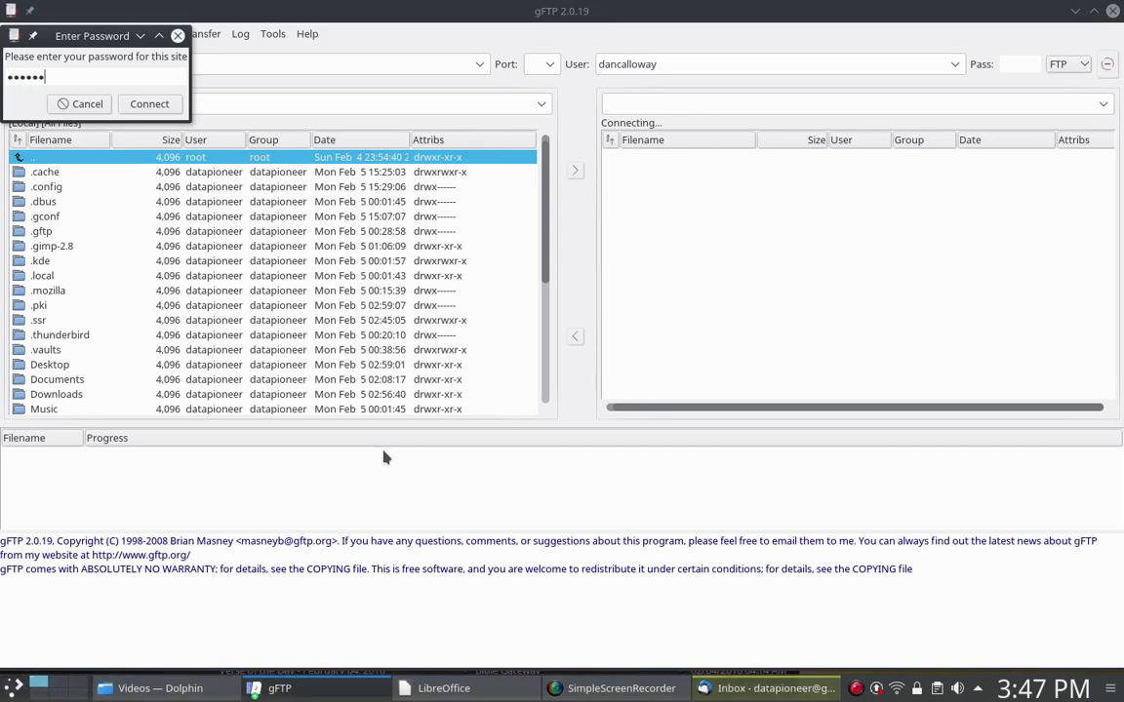
text(****)
Log in to the FTP server, open its Public folder, then close gFTP.
key(Return)
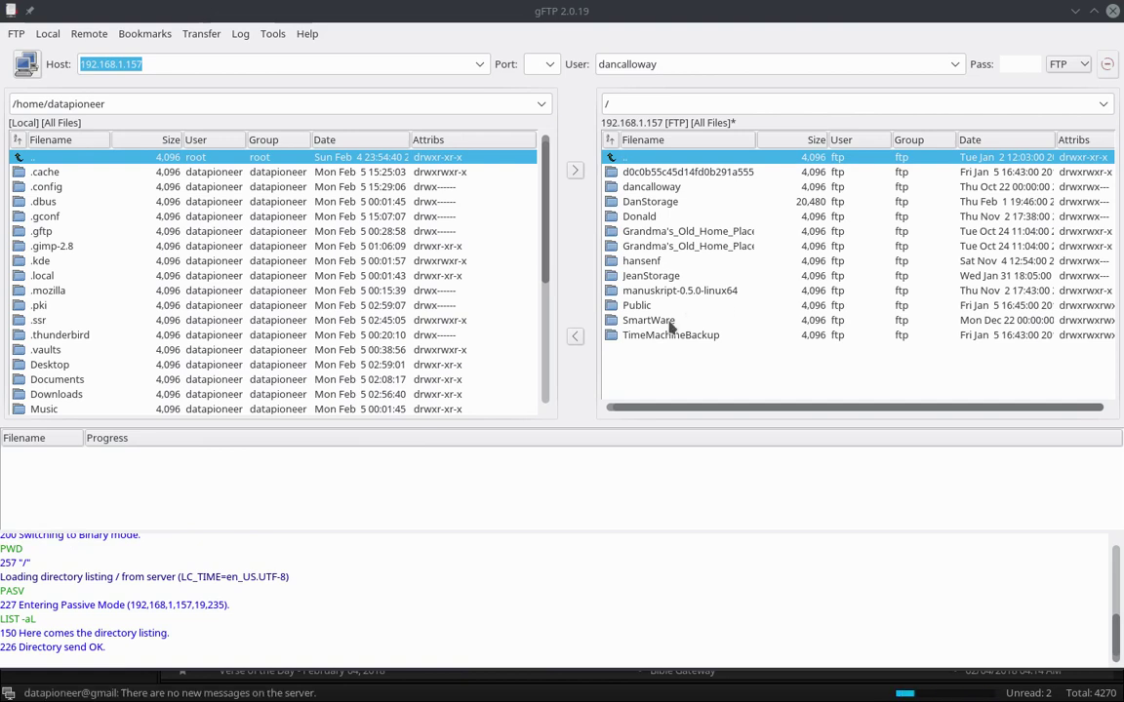
click(632, 307)
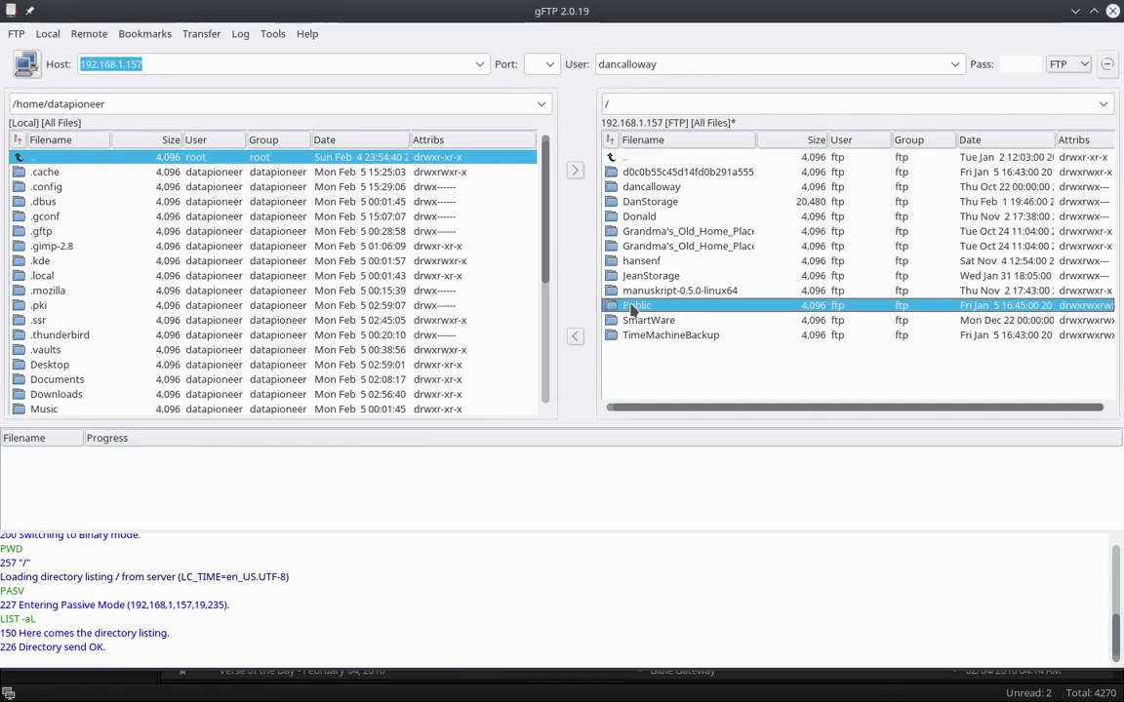
double_click(632, 308)
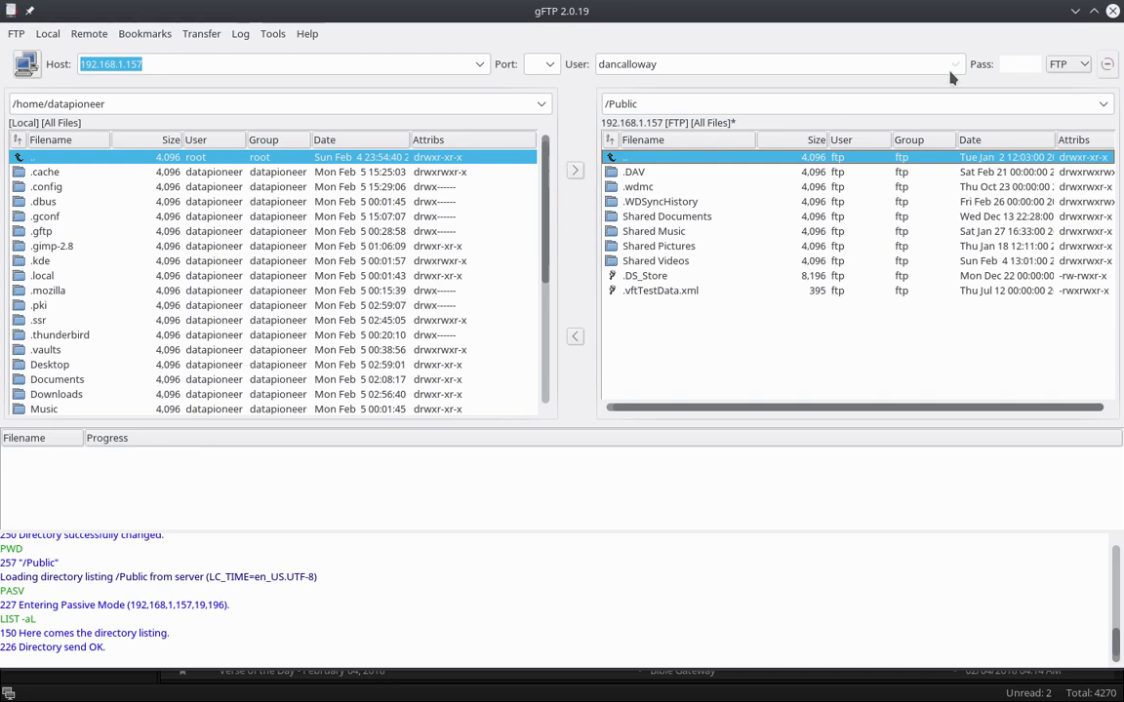
click(1114, 11)
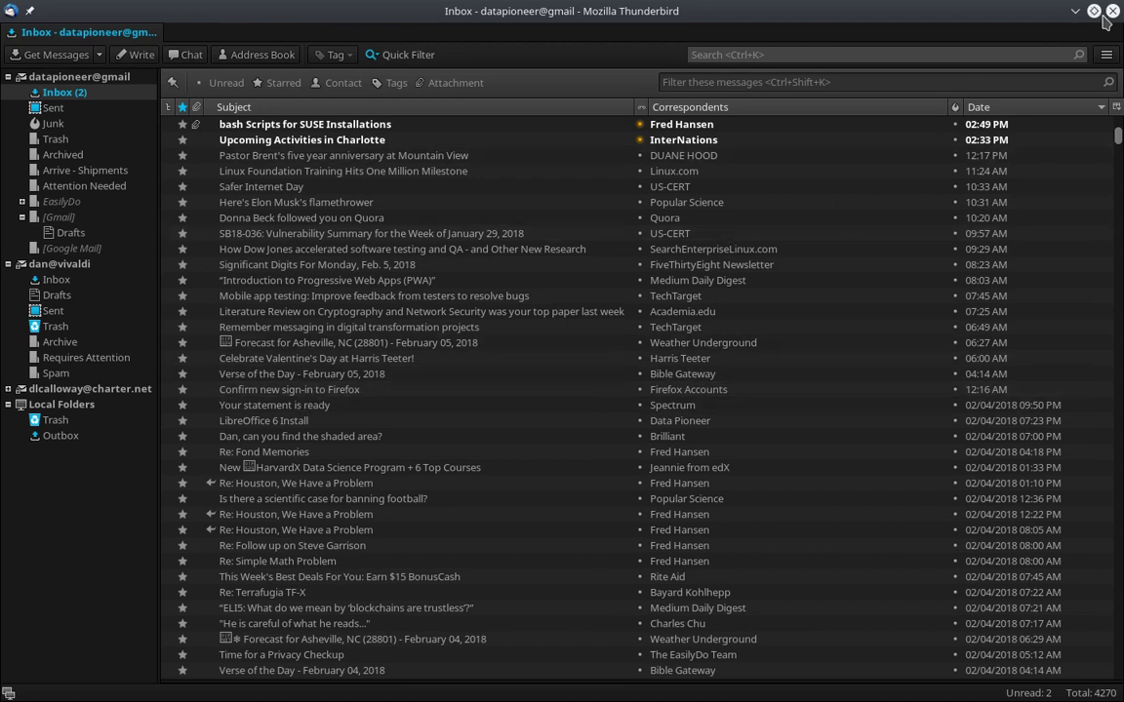
Close the Thunderbird mail window to reveal the desktop.
double_click(991, 14)
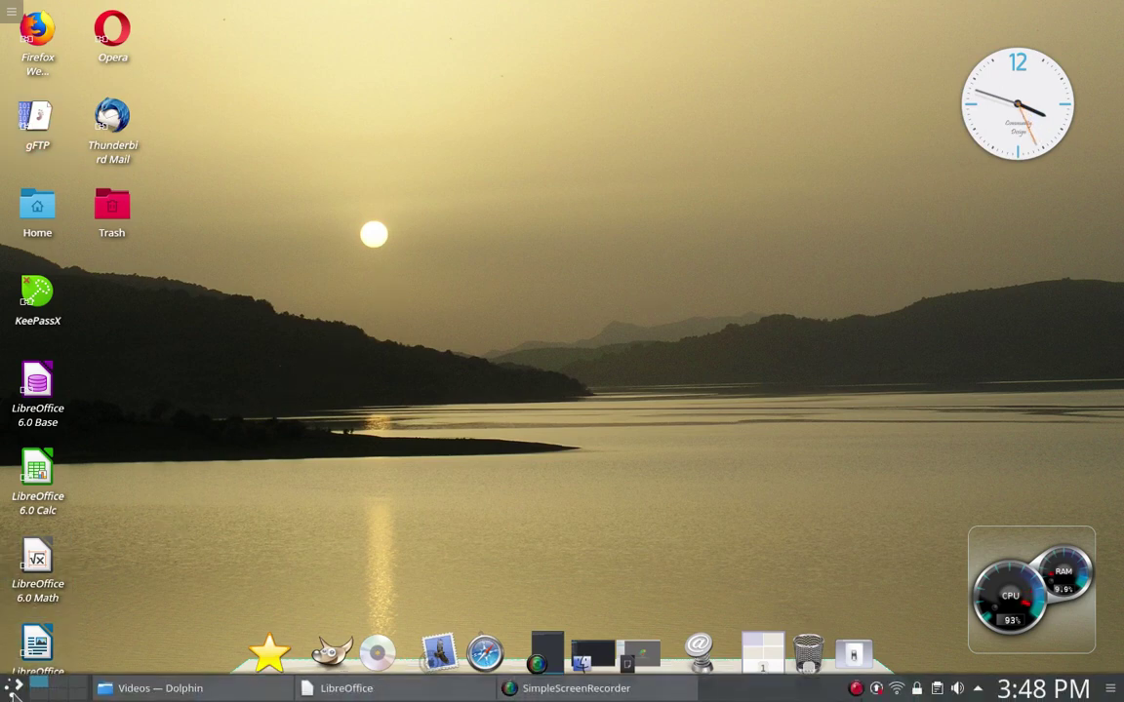
Open the Application Dashboard and browse through its application categories.
click(13, 689)
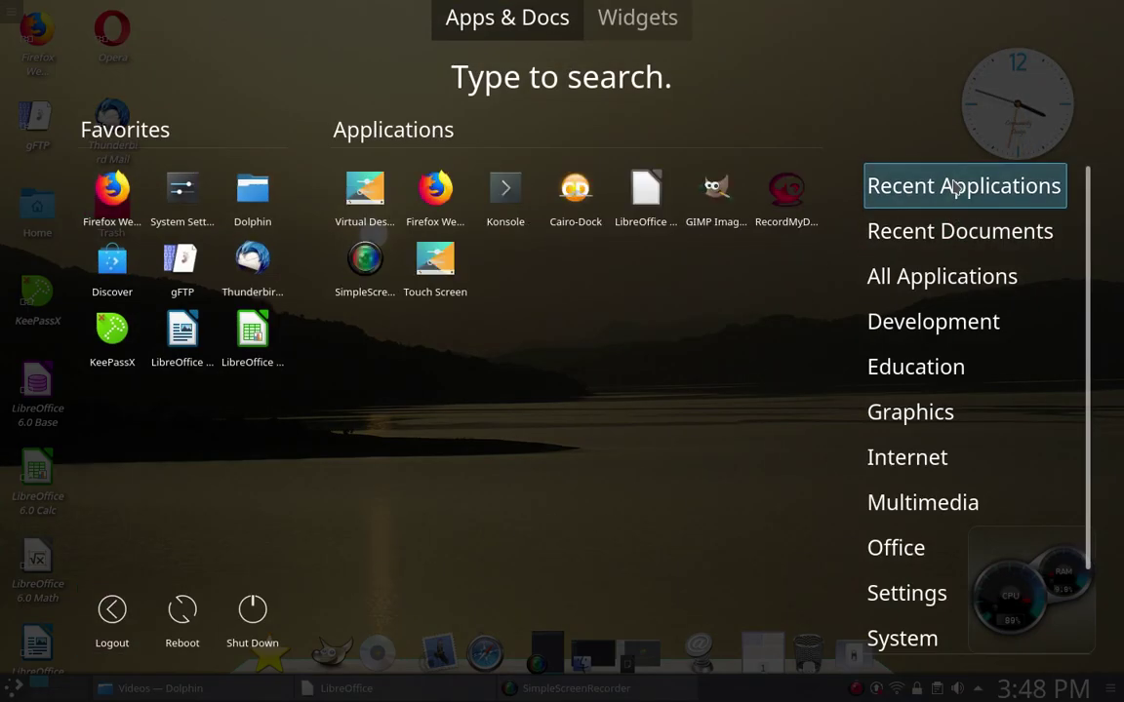
mouse_move(961, 232)
mouse_move(962, 283)
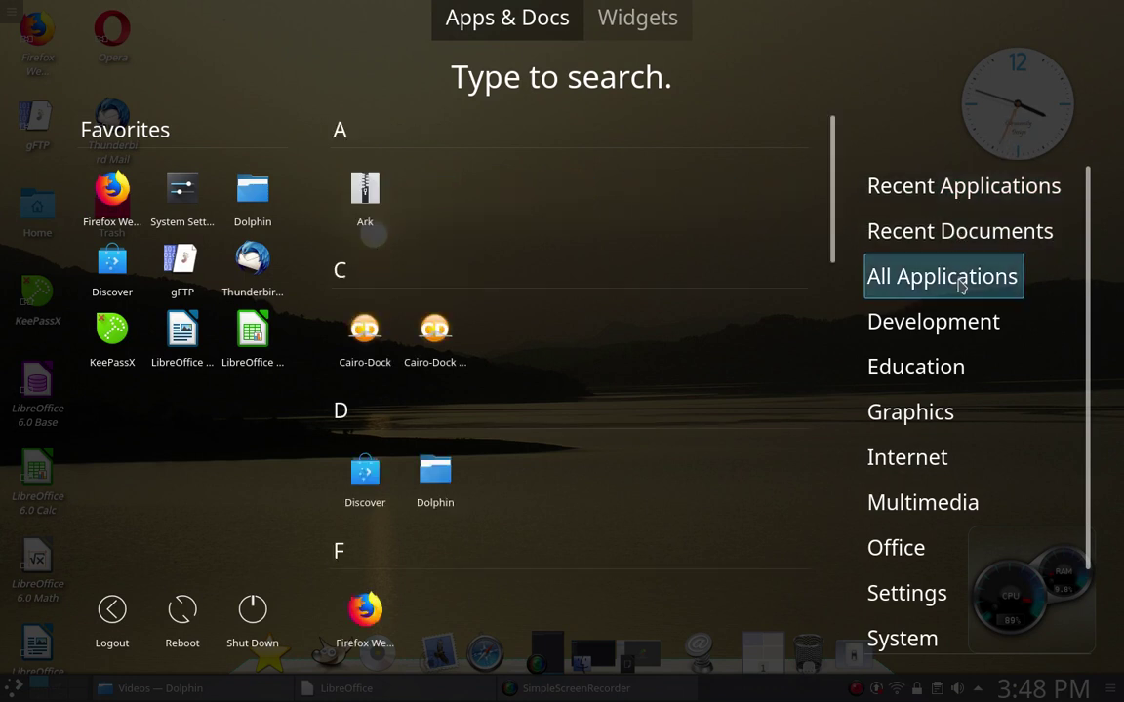
mouse_move(1040, 420)
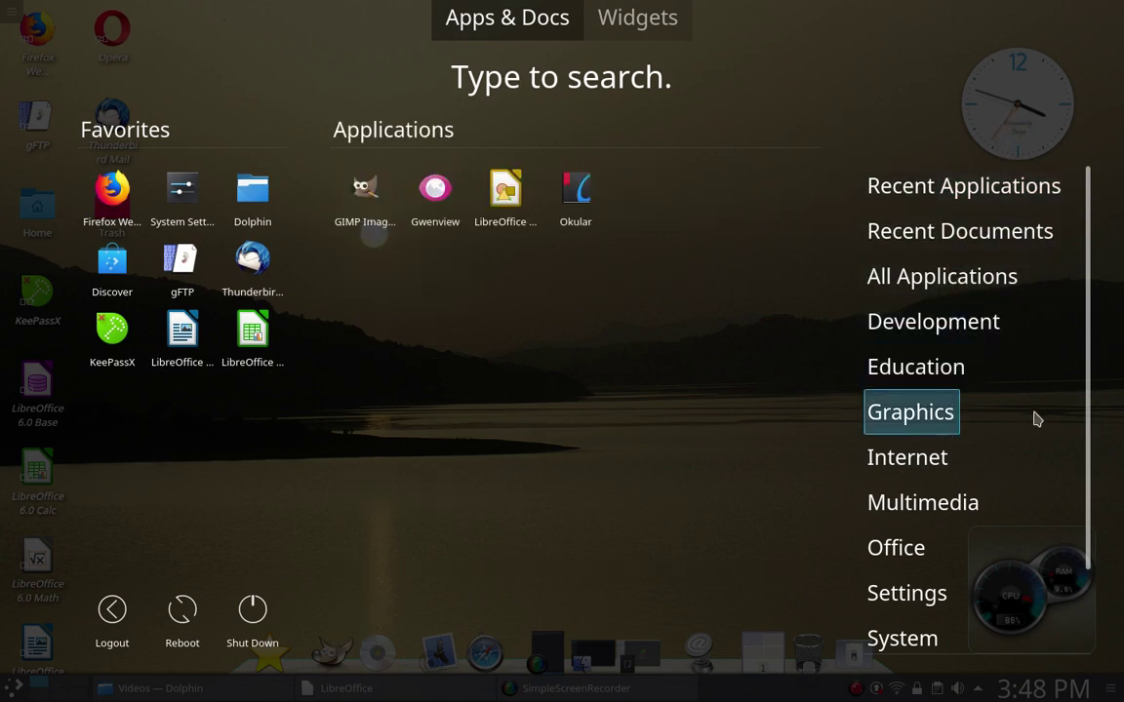
drag(1094, 401, 896, 479)
mouse_move(892, 474)
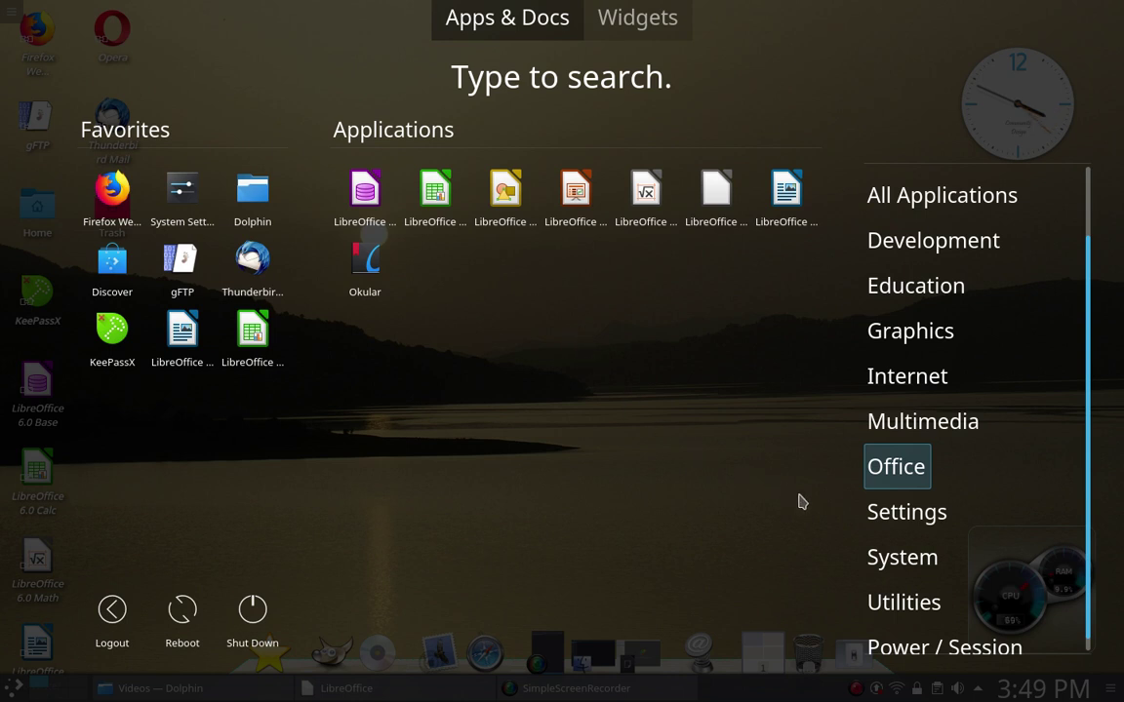
mouse_move(890, 524)
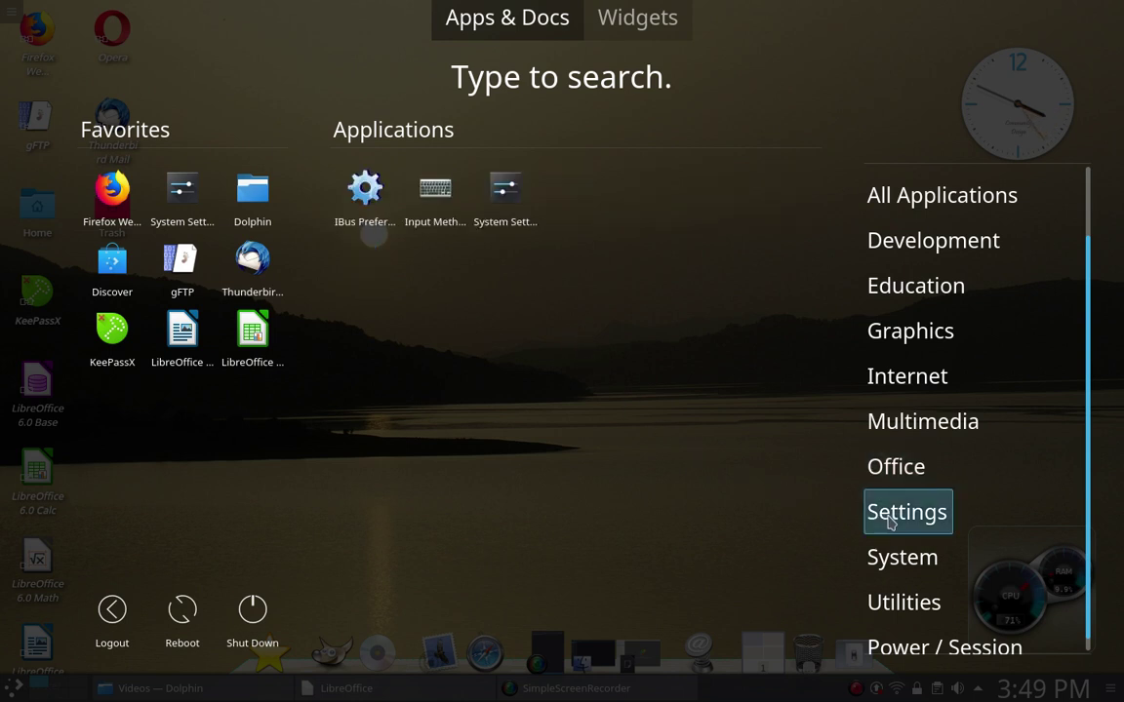
mouse_move(891, 575)
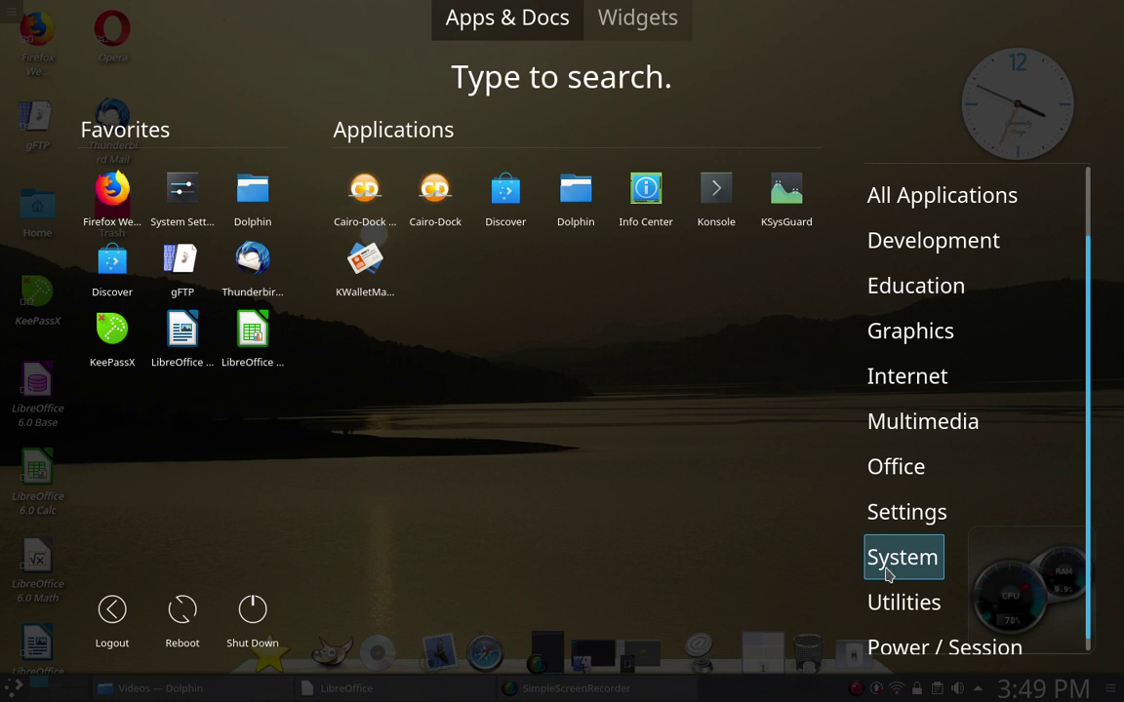
Check the Utilities and Office categories and launch LibreOffice 6.0.
click(903, 602)
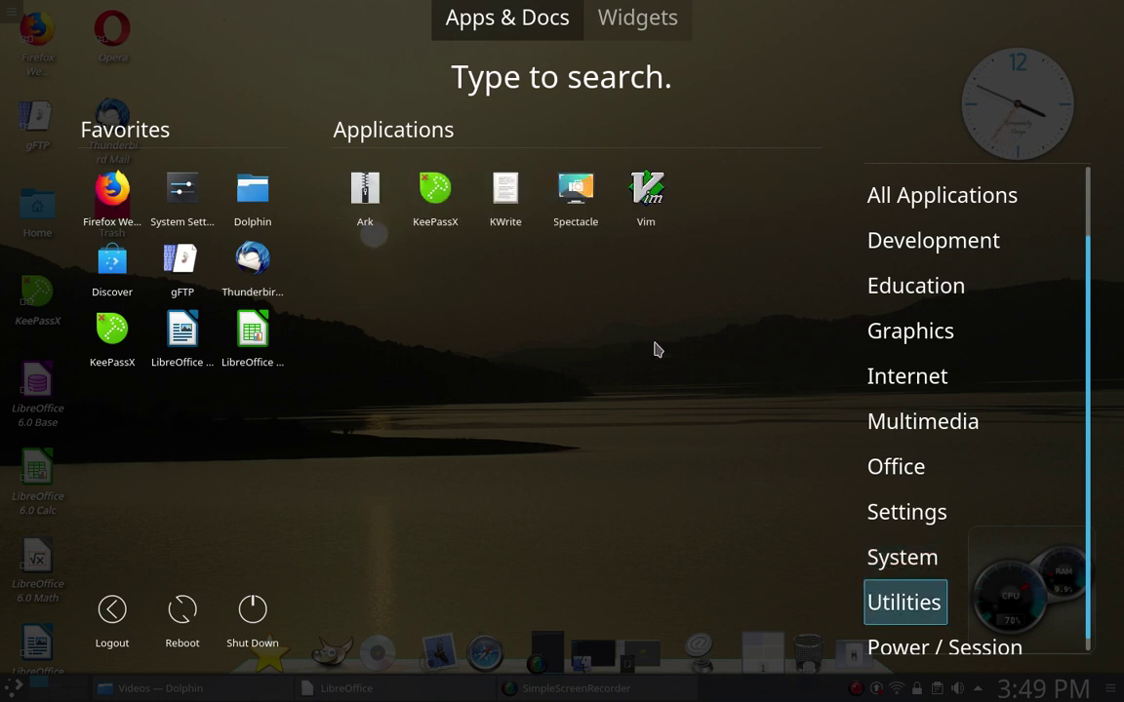
click(888, 467)
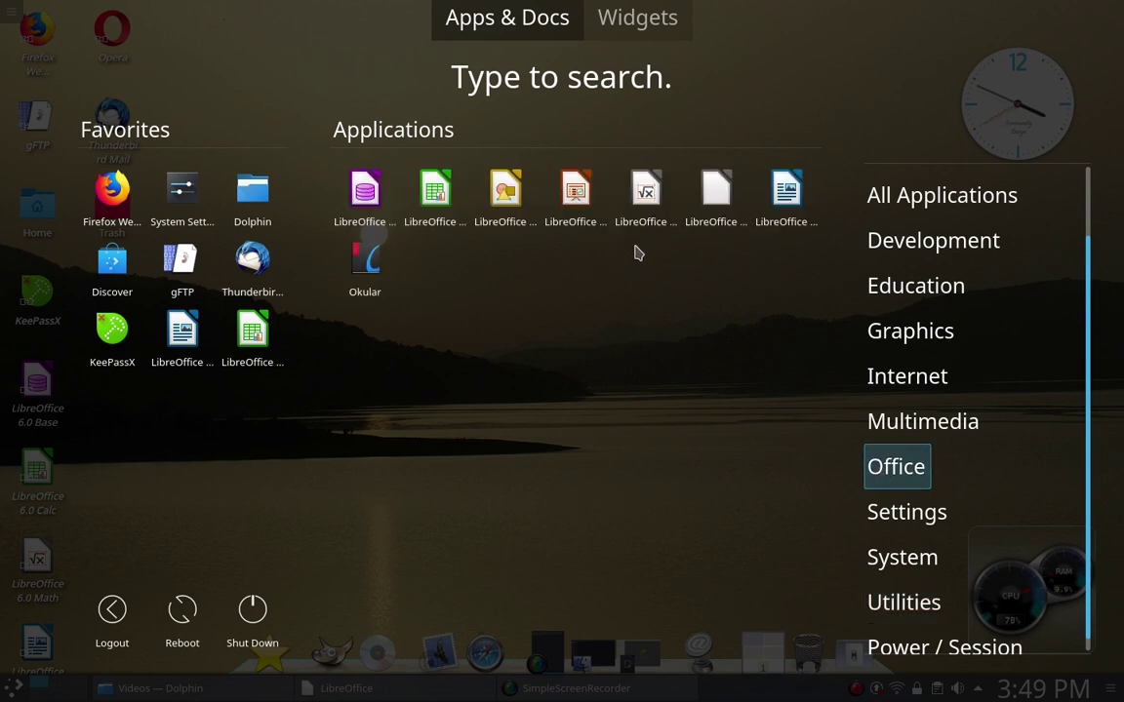
click(729, 200)
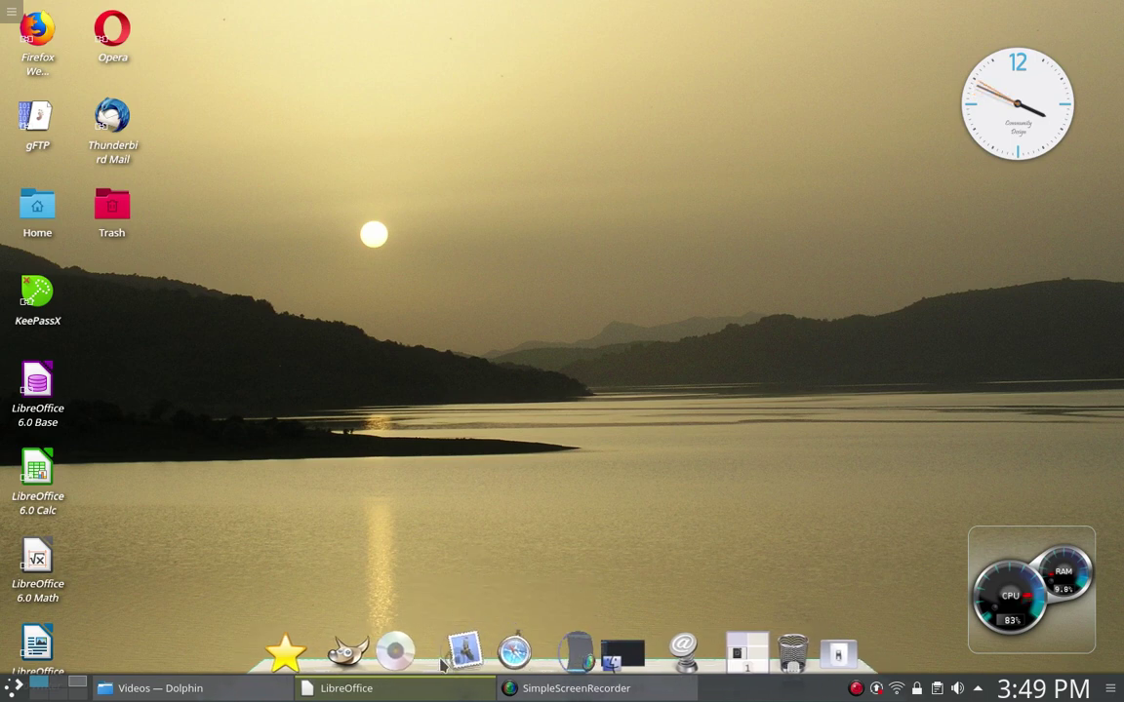
Bring up the LibreOffice Start Center, minimize it, and restore it from the dock.
click(381, 691)
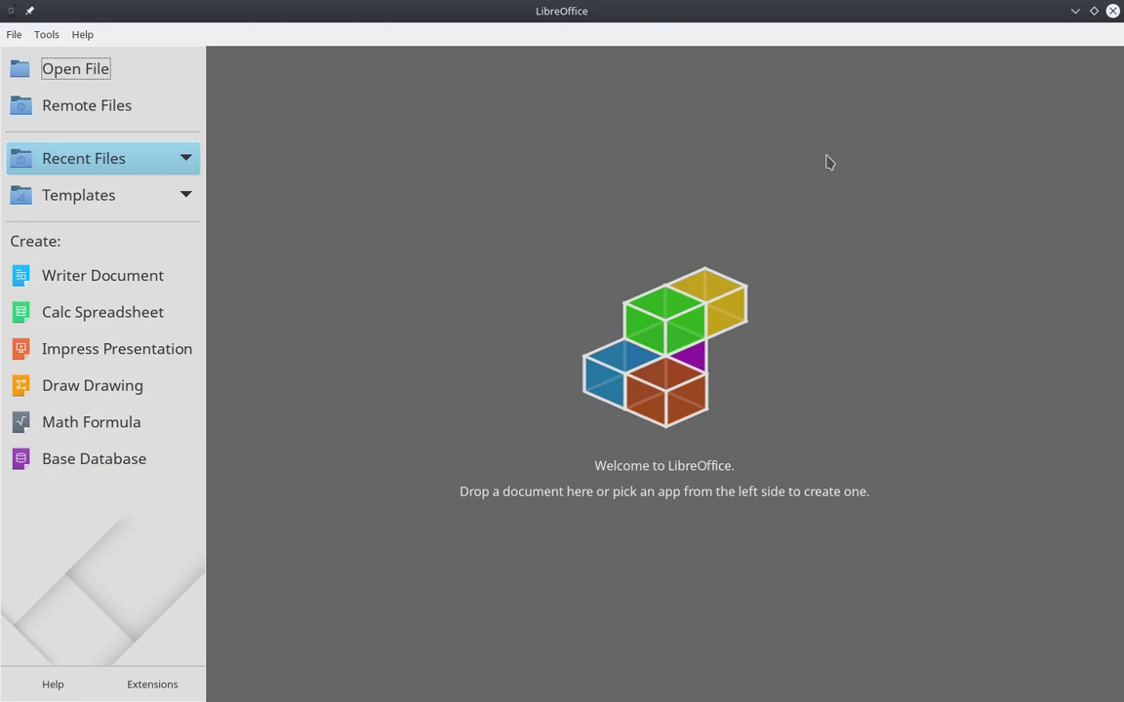
click(1075, 11)
click(1075, 11)
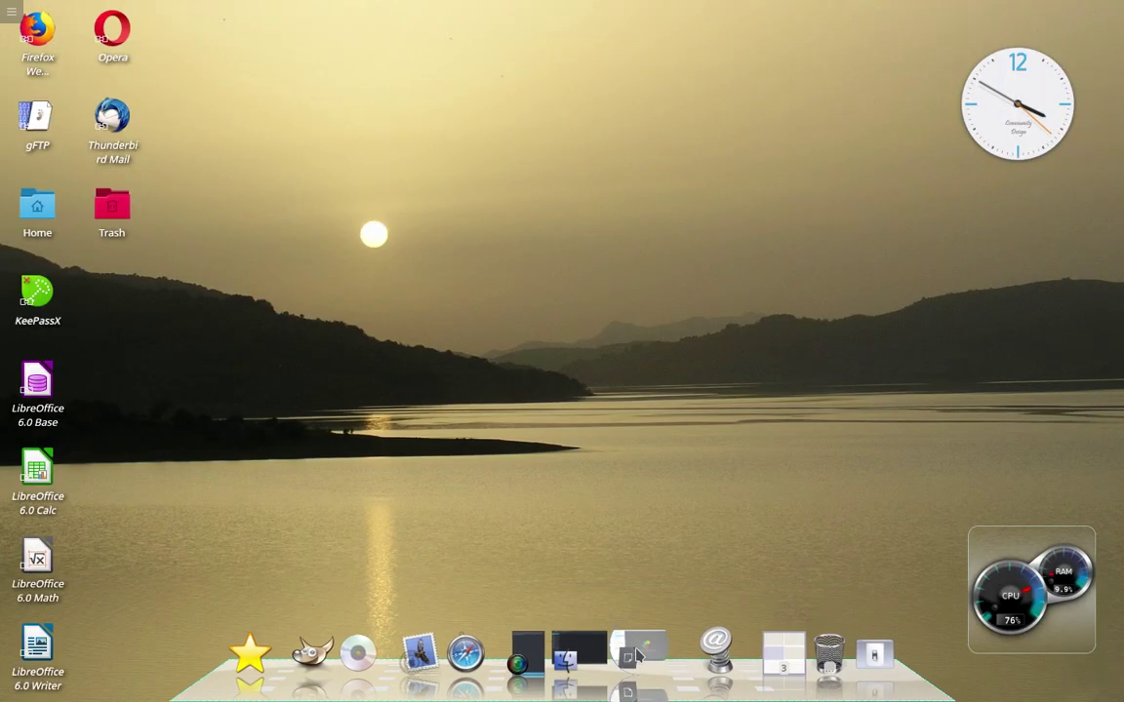
click(636, 656)
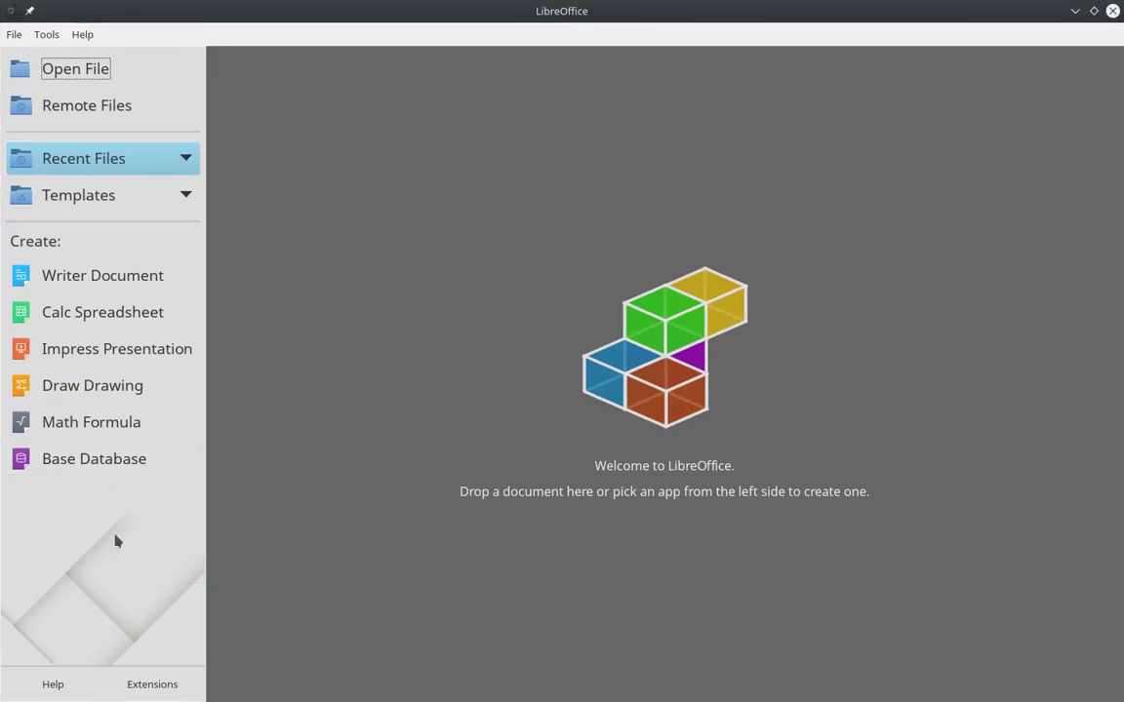
Show the desktop, then scroll to switch to virtual Desktop 2.
mouse_move(9, 692)
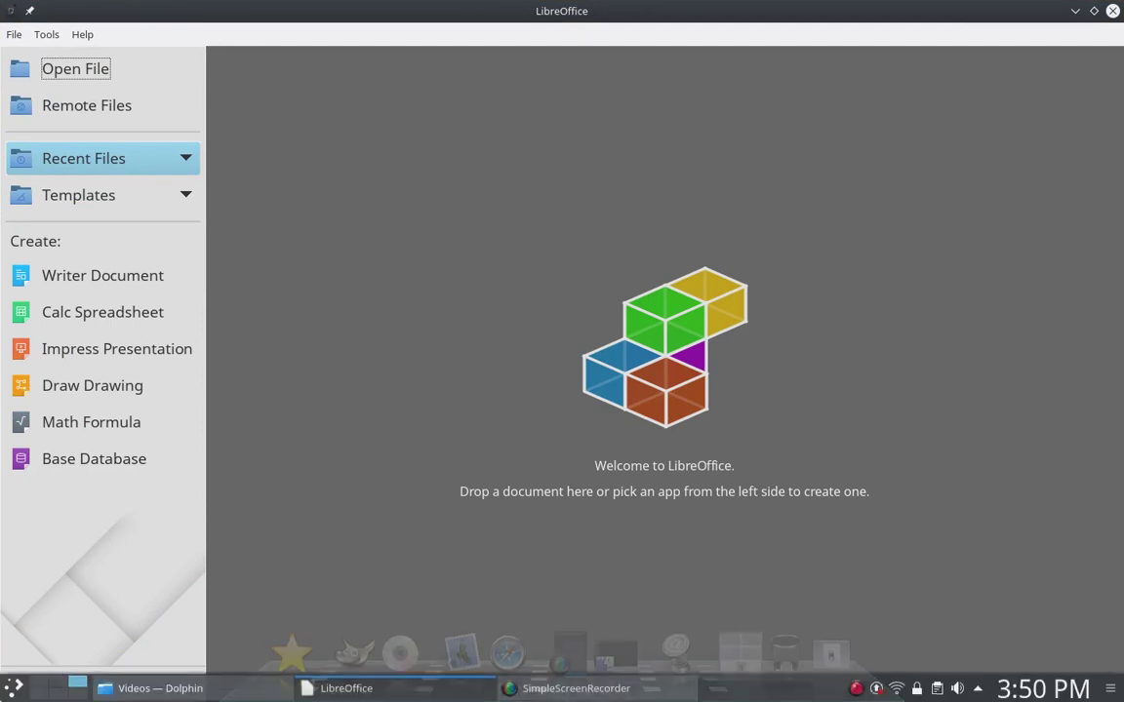
click(34, 688)
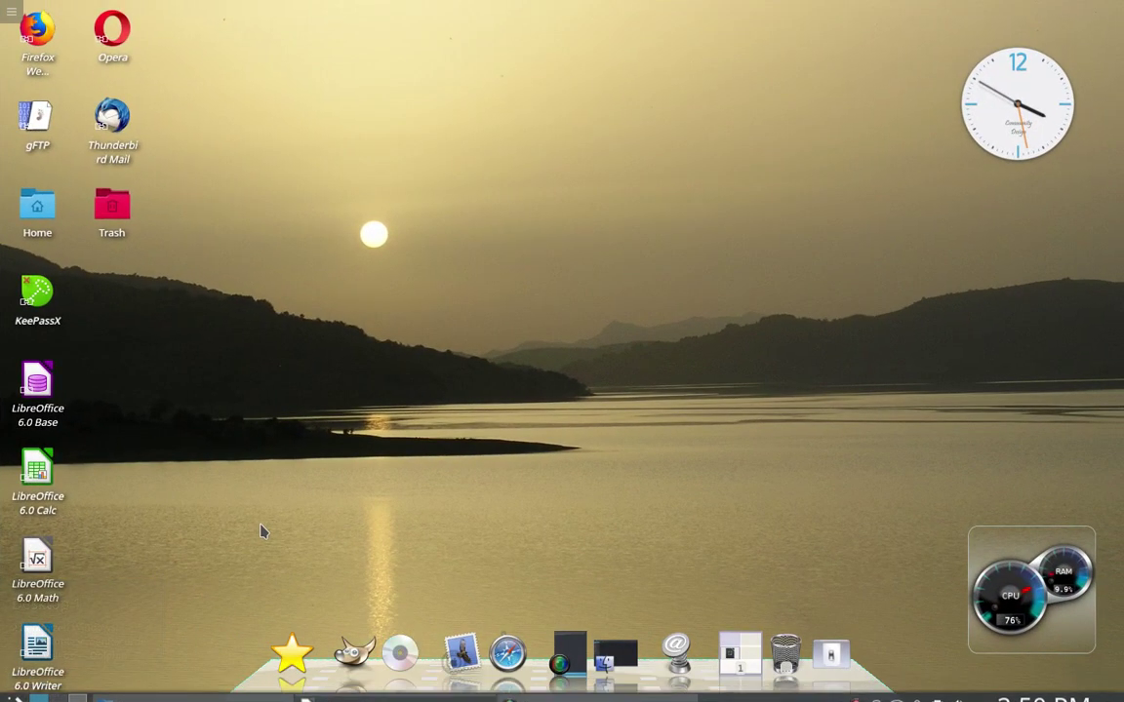
mouse_move(20, 698)
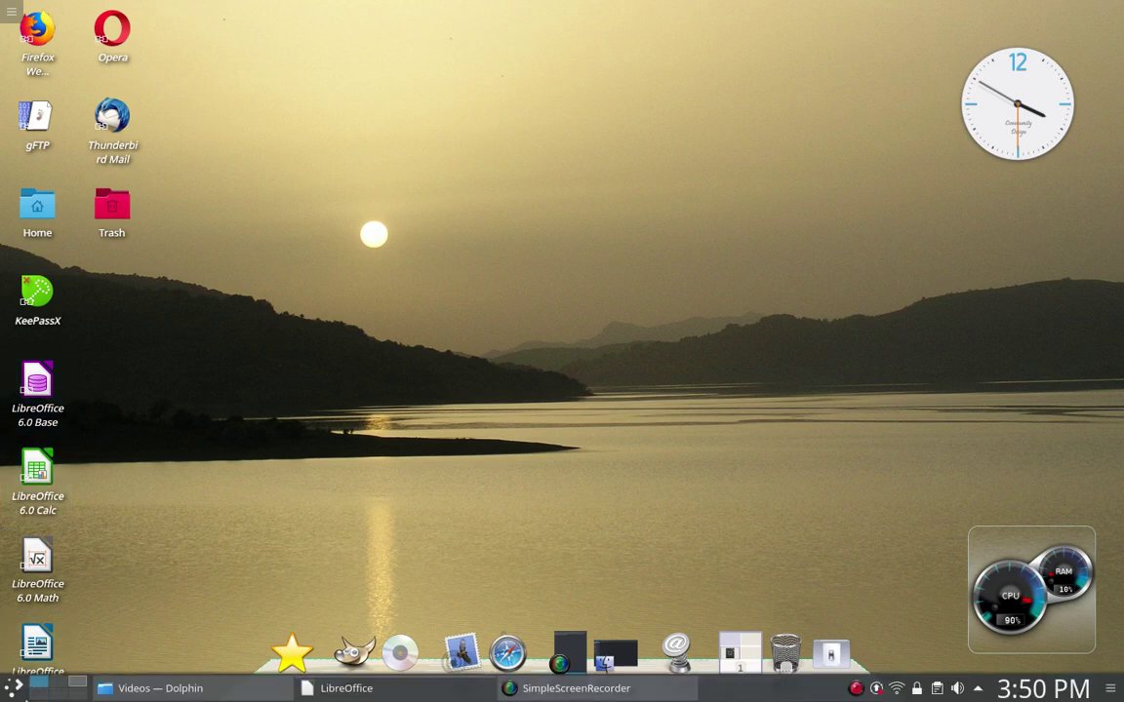
scroll(57, 622, down, 1)
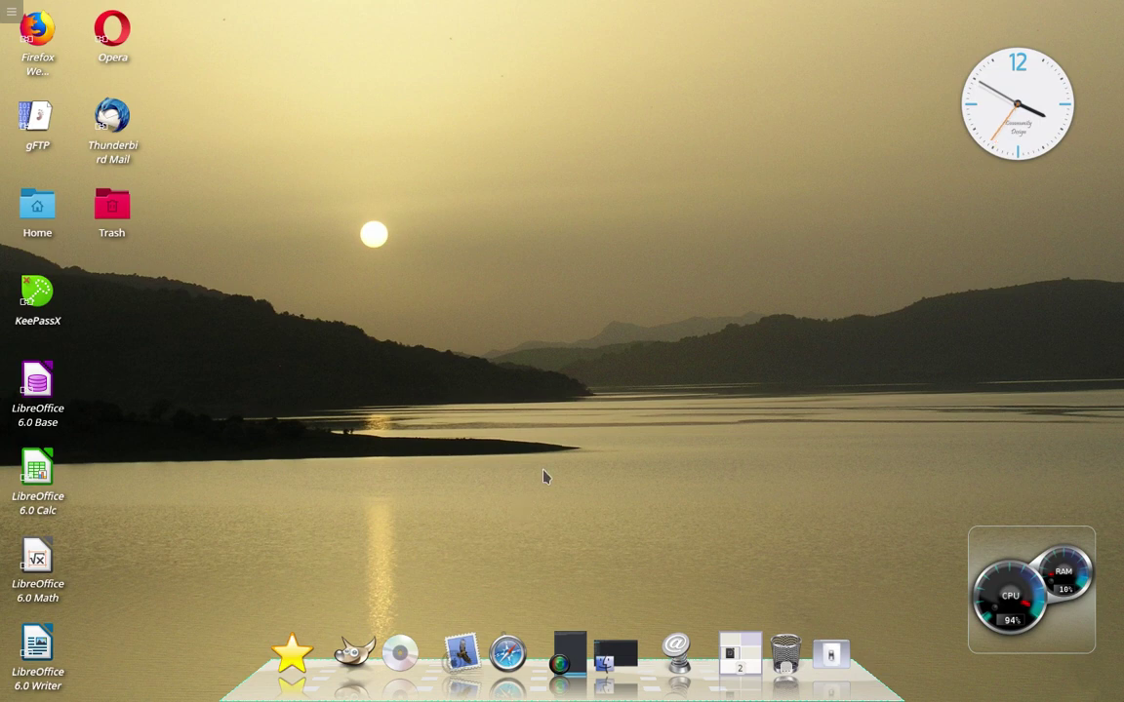
Search 'desk' to open the Desktop Effects settings and maximize the window.
key(alt+space)
text(desktop eff)
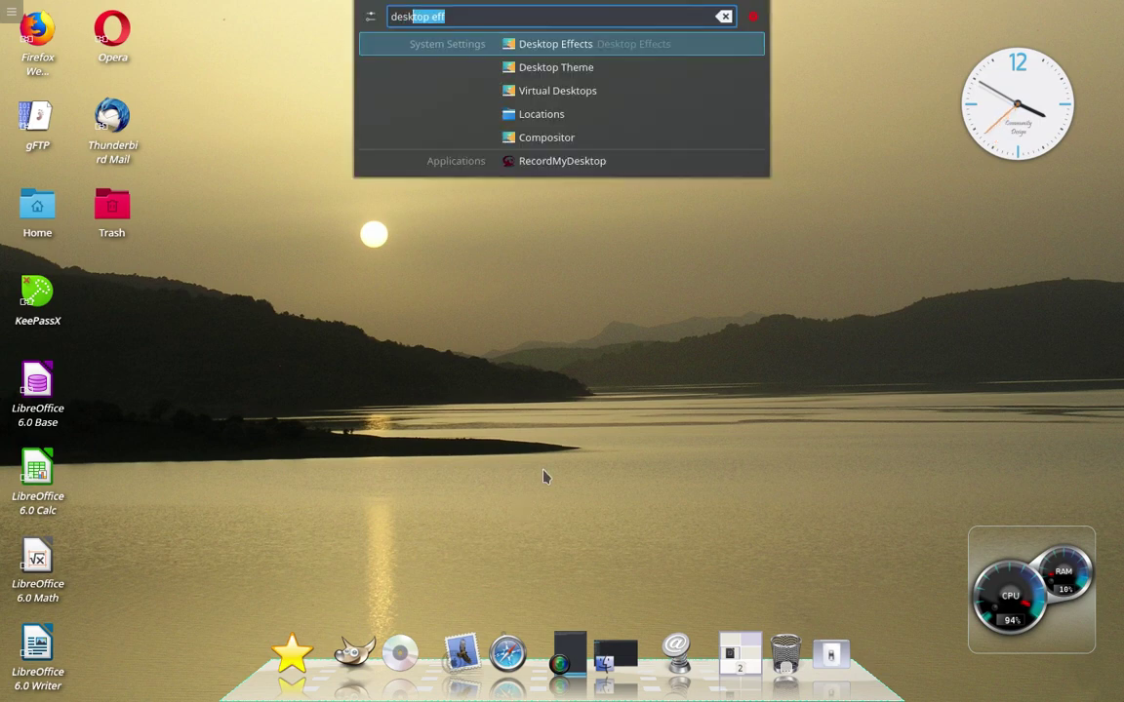
click(612, 47)
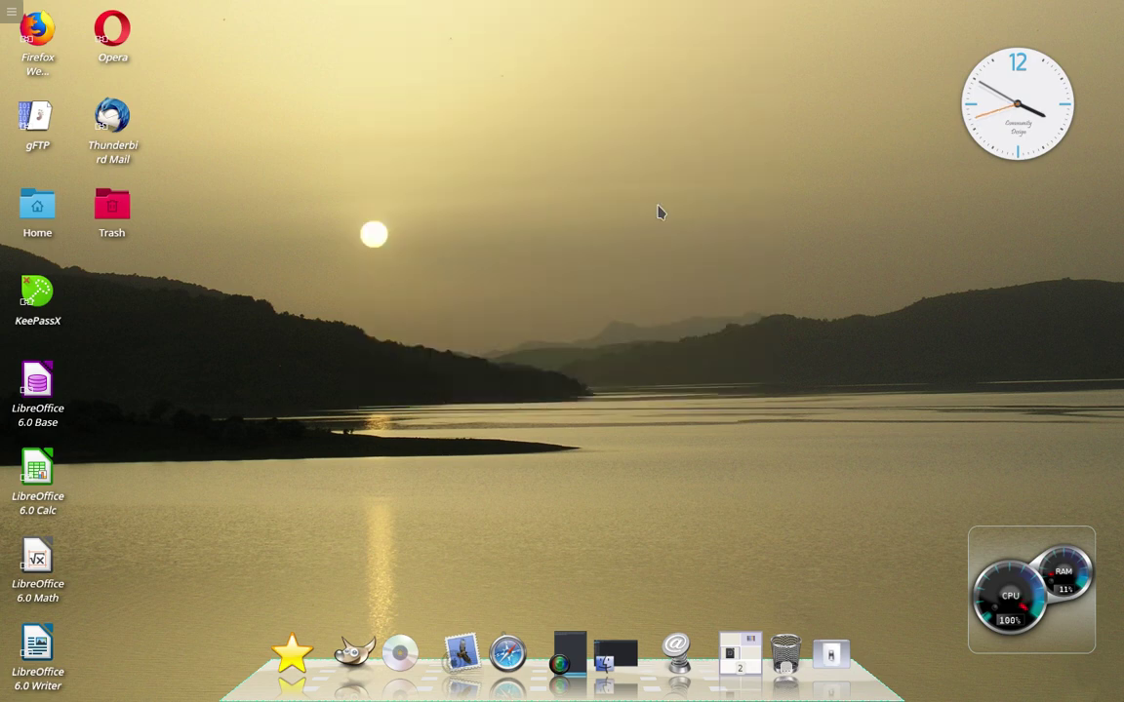
double_click(659, 177)
Review the enabled effects down to the window-management group, then close the settings.
scroll(463, 345, down, 3)
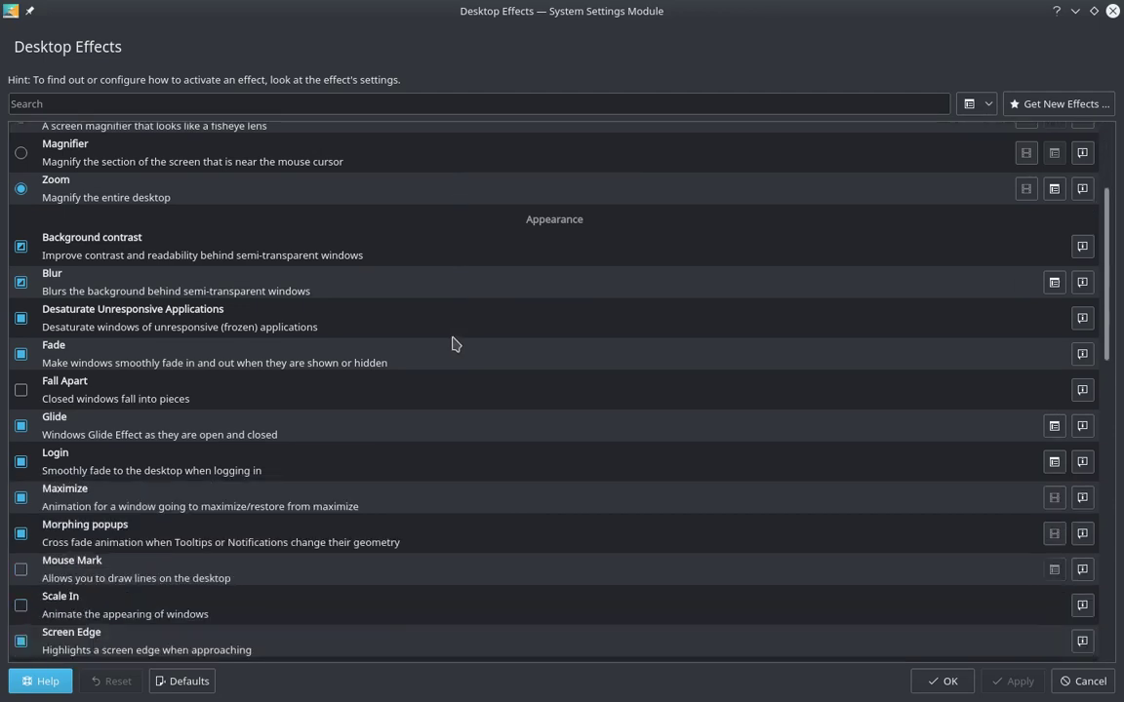
scroll(451, 344, down, 8)
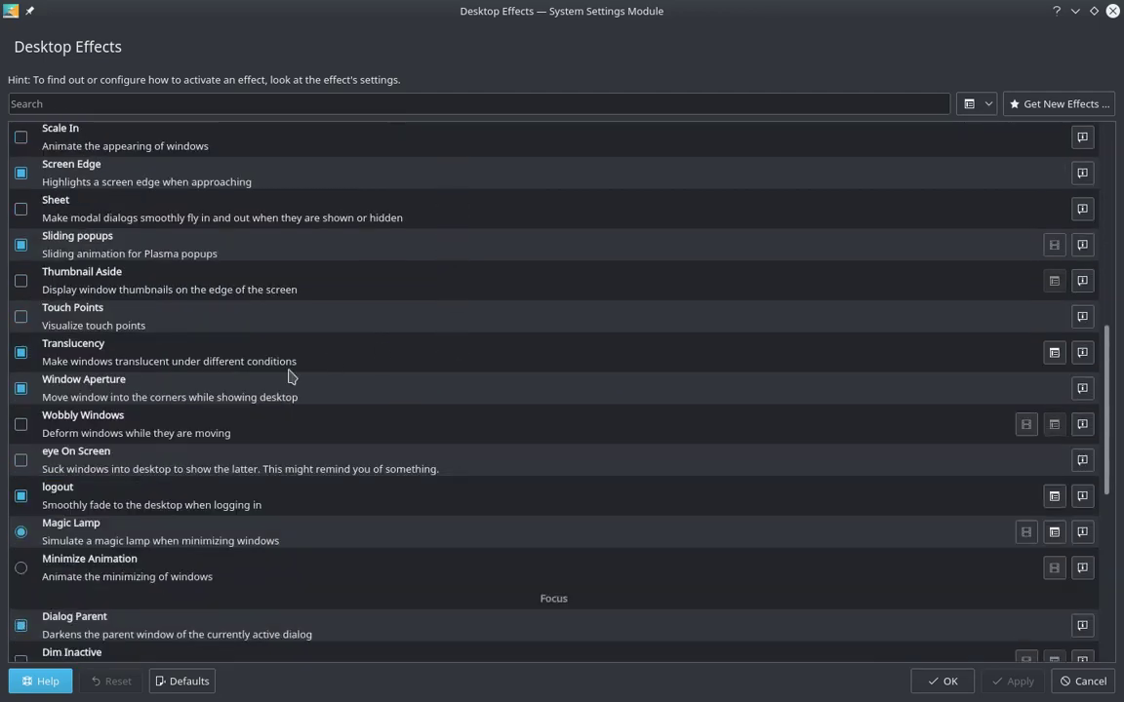
scroll(322, 449, down, 3)
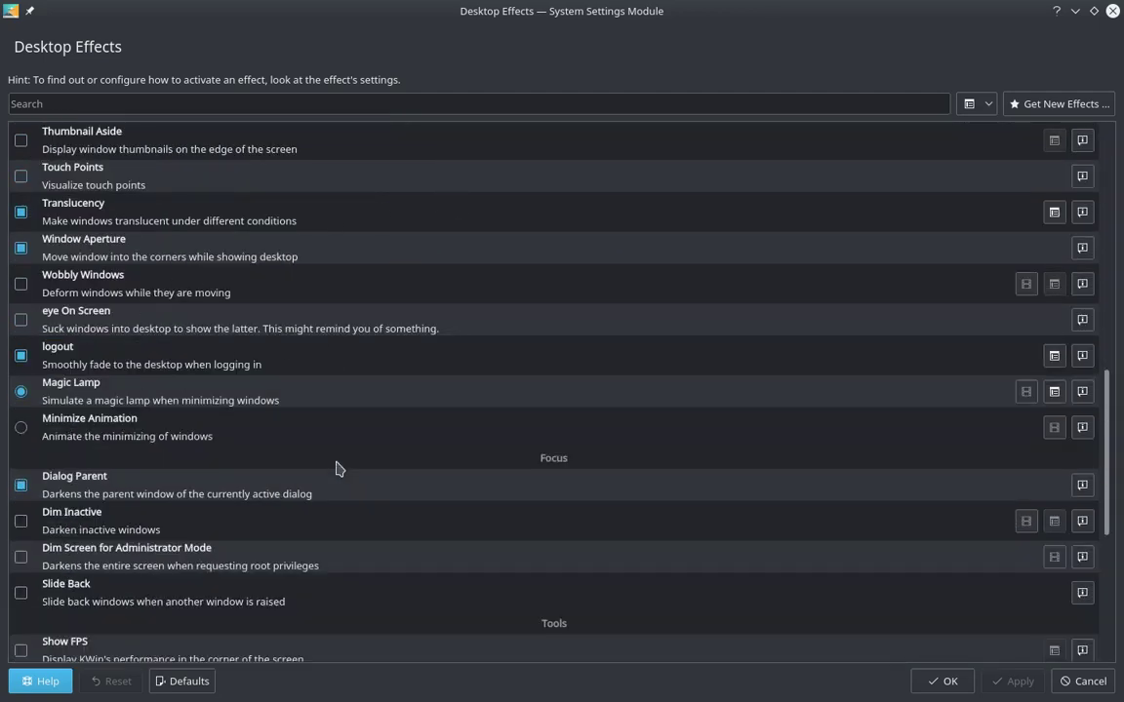
scroll(336, 469, down, 5)
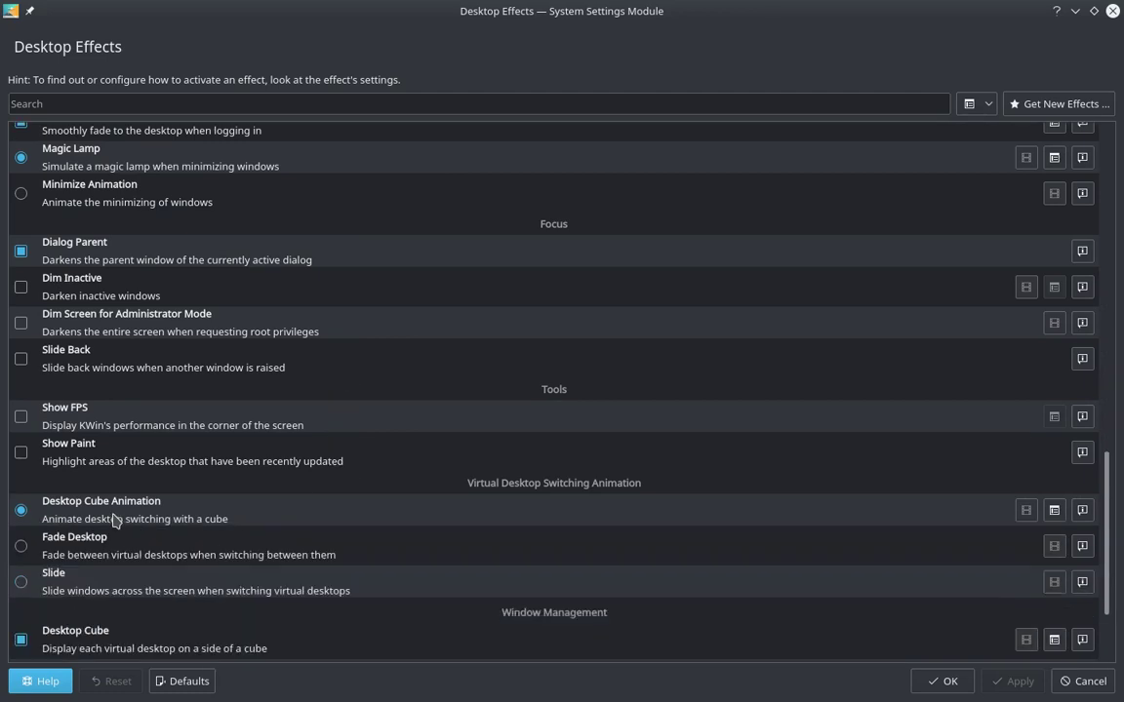
scroll(136, 517, down, 3)
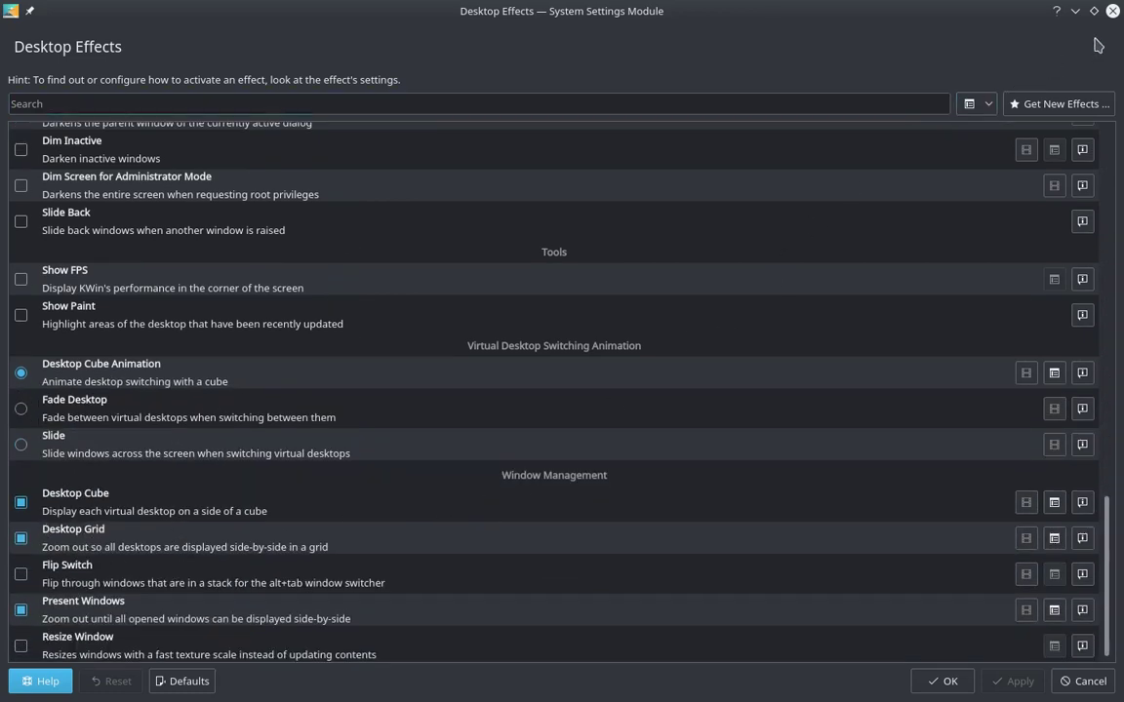
click(1113, 11)
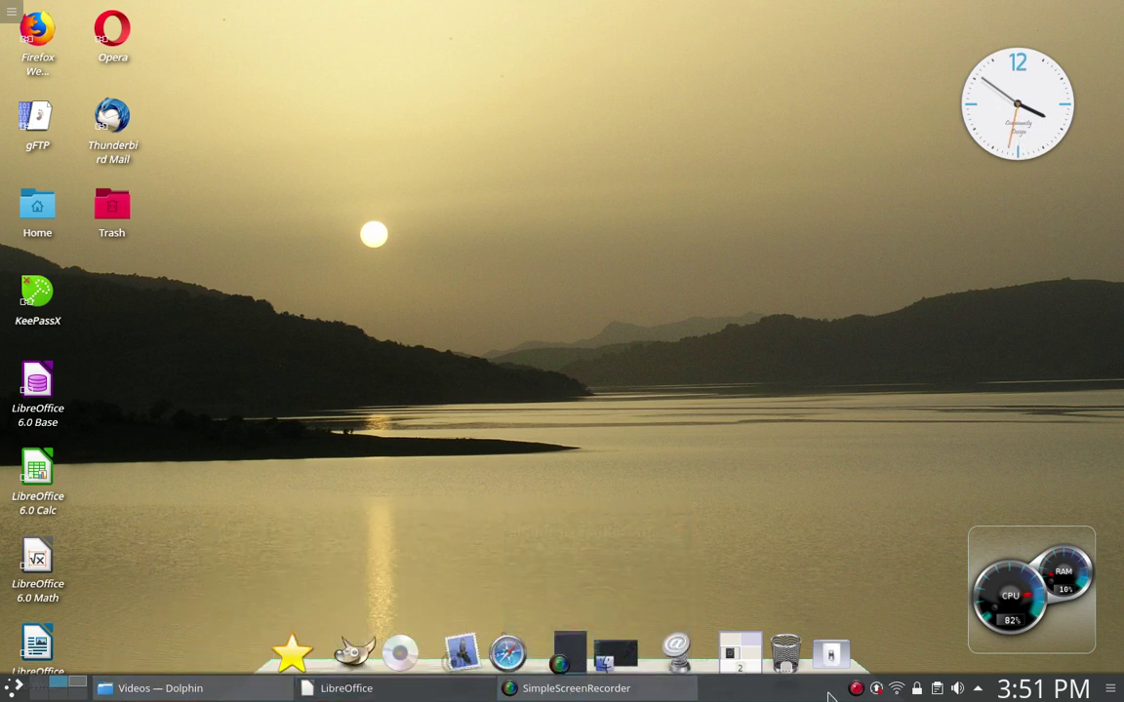
Make the bottom panel taller, set it to Auto Hide, then recall it from the screen edge.
right_click(811, 693)
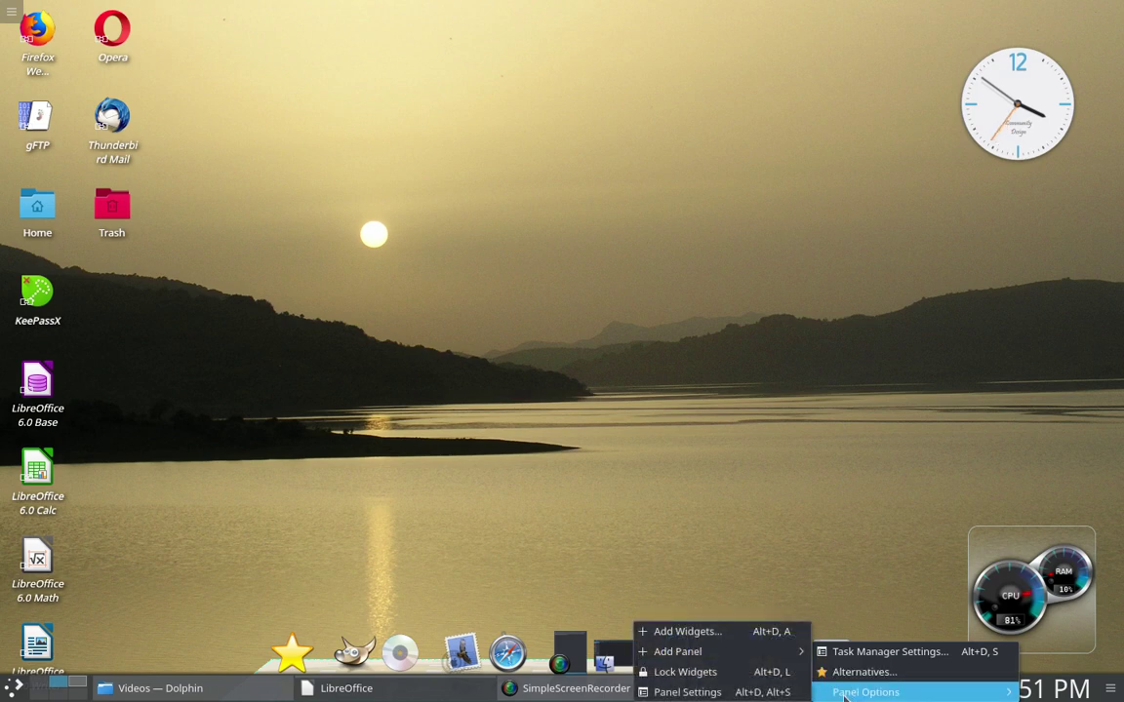
click(688, 692)
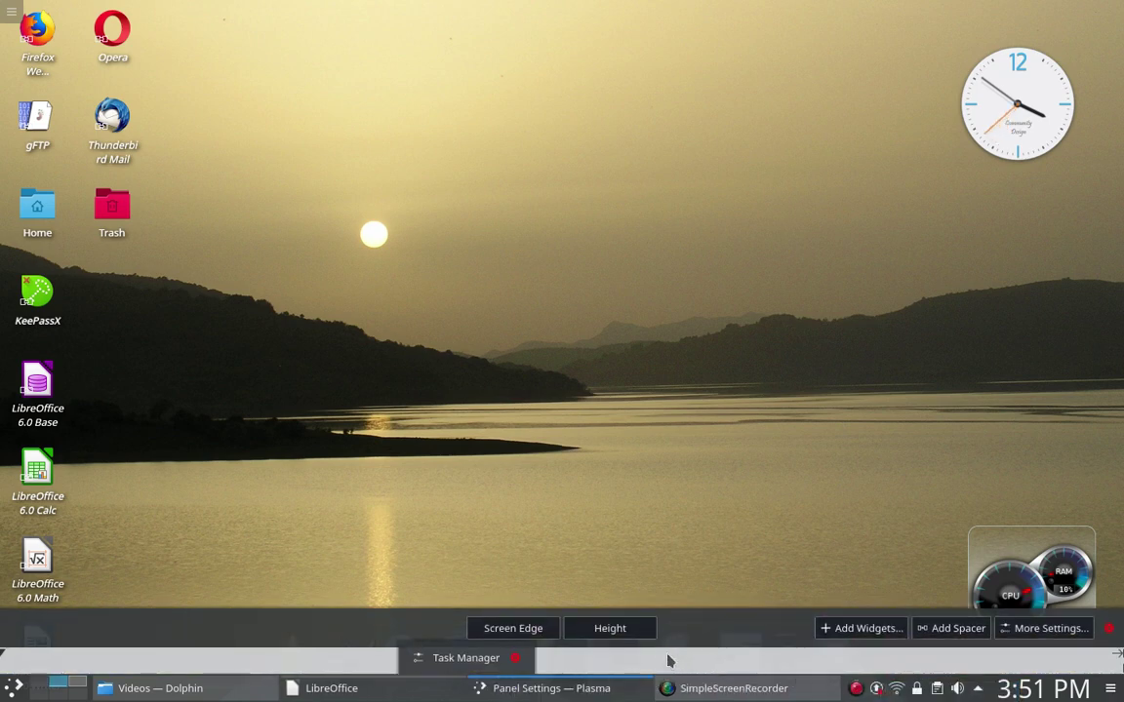
mouse_move(616, 628)
mouse_down()
mouse_move(629, 596)
mouse_move(624, 607)
mouse_up()
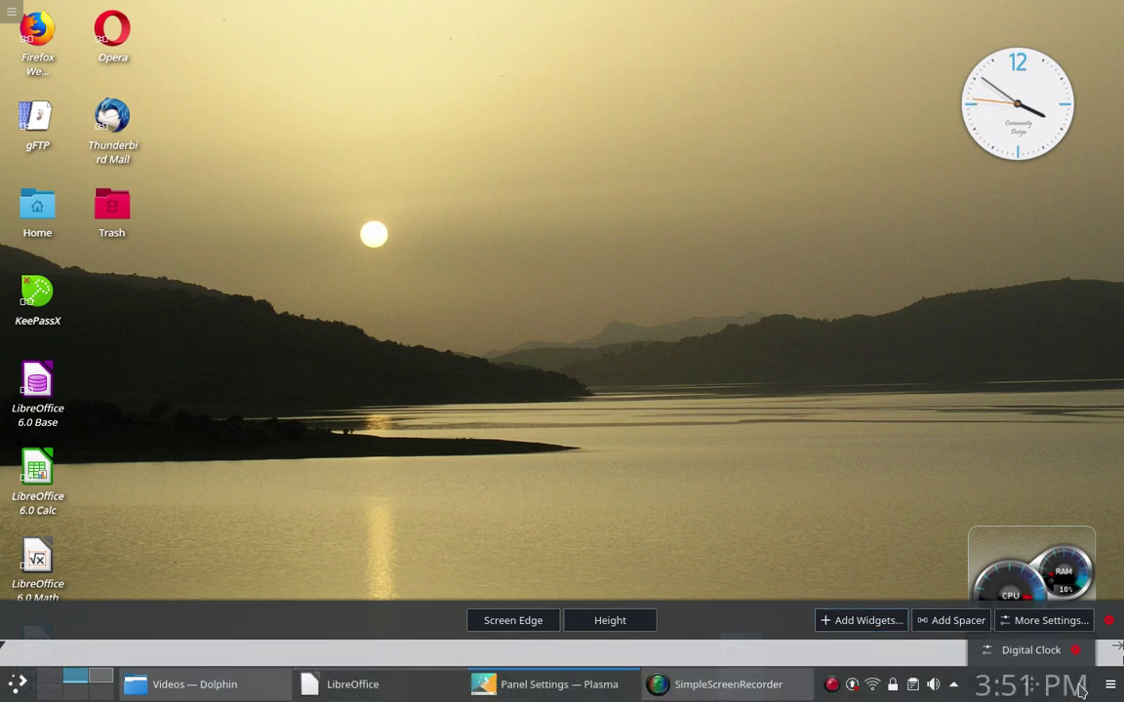
click(1046, 620)
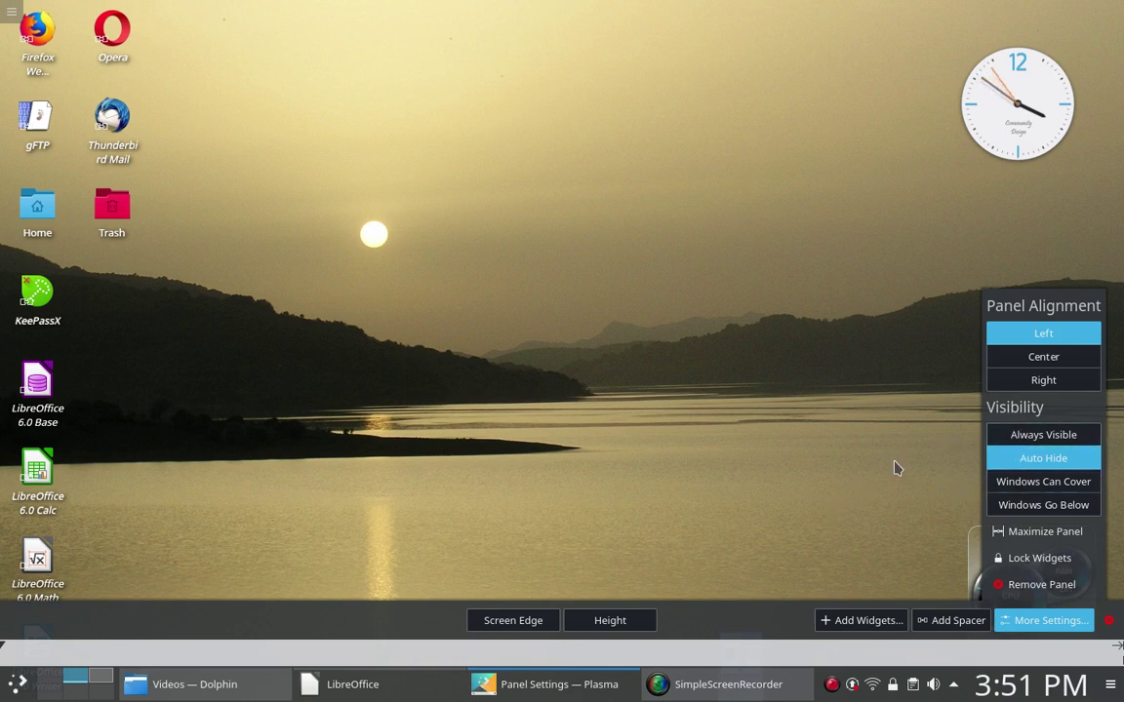
click(883, 488)
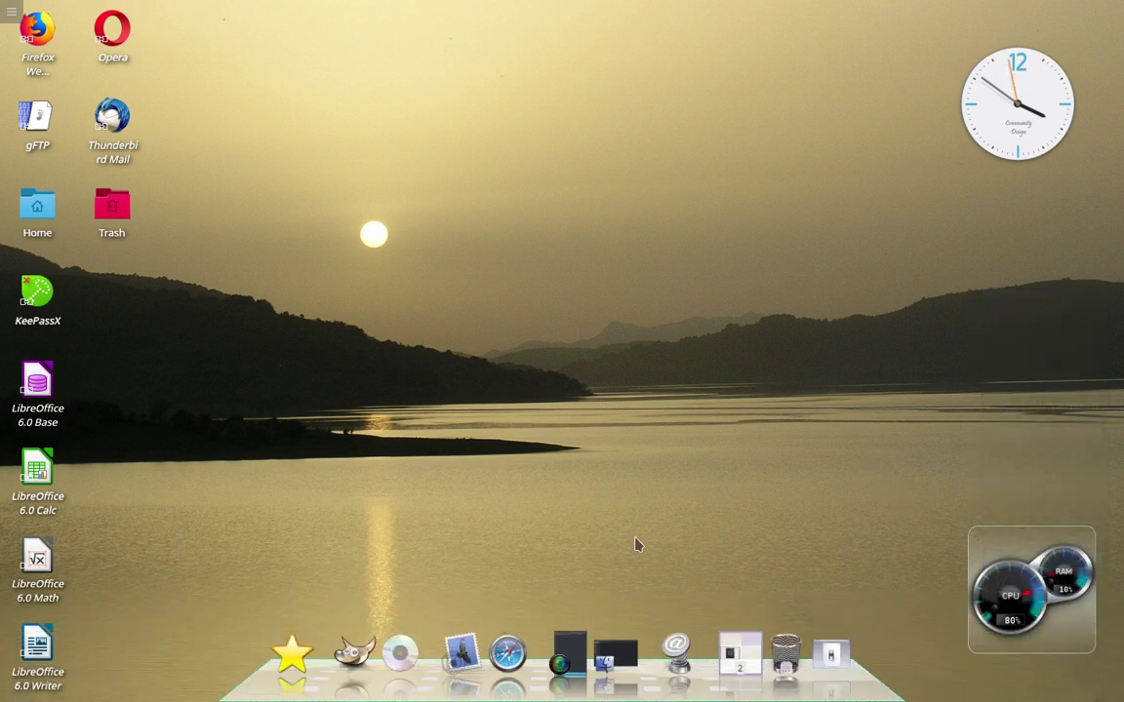
mouse_move(686, 696)
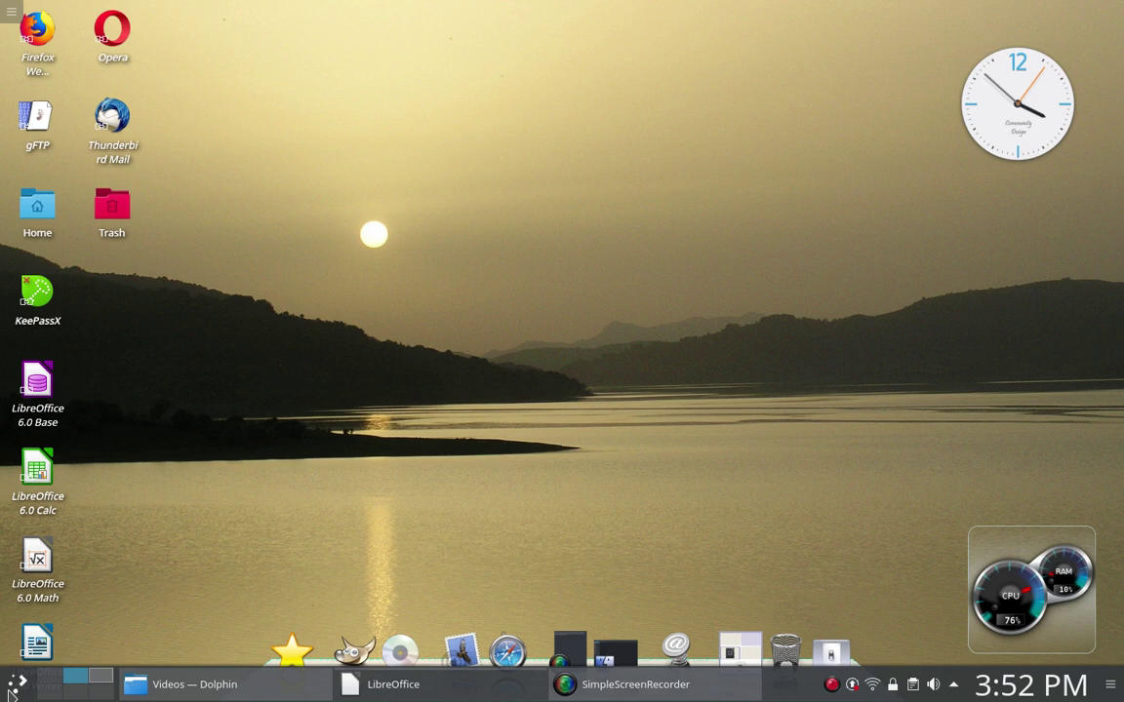
Launch Konsole from the application launcher's Recent Applications.
click(12, 688)
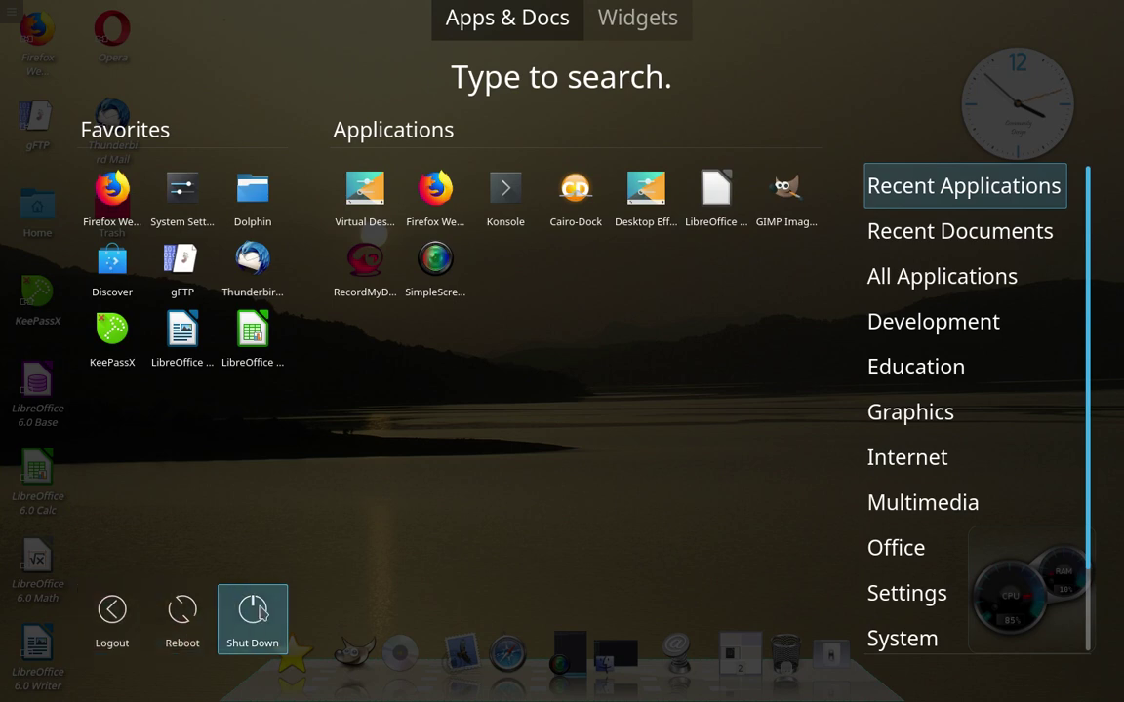
click(504, 261)
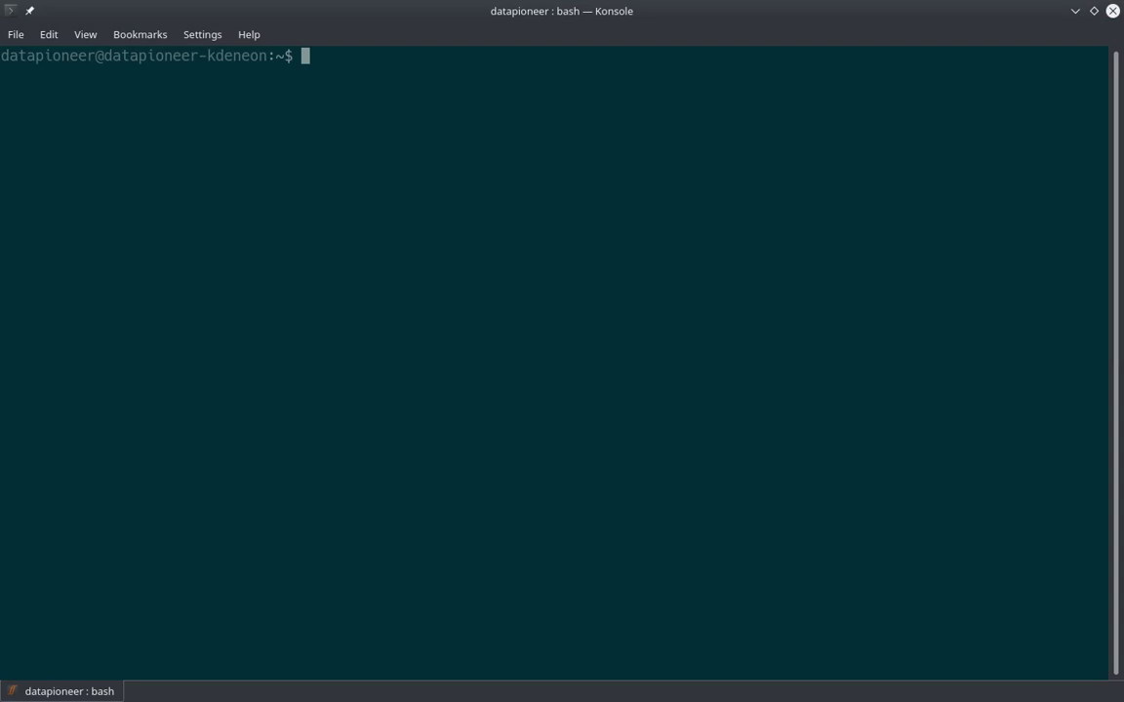
Run sudo apt update and enter the administrator password.
text(sudo apt update)
key(Return)
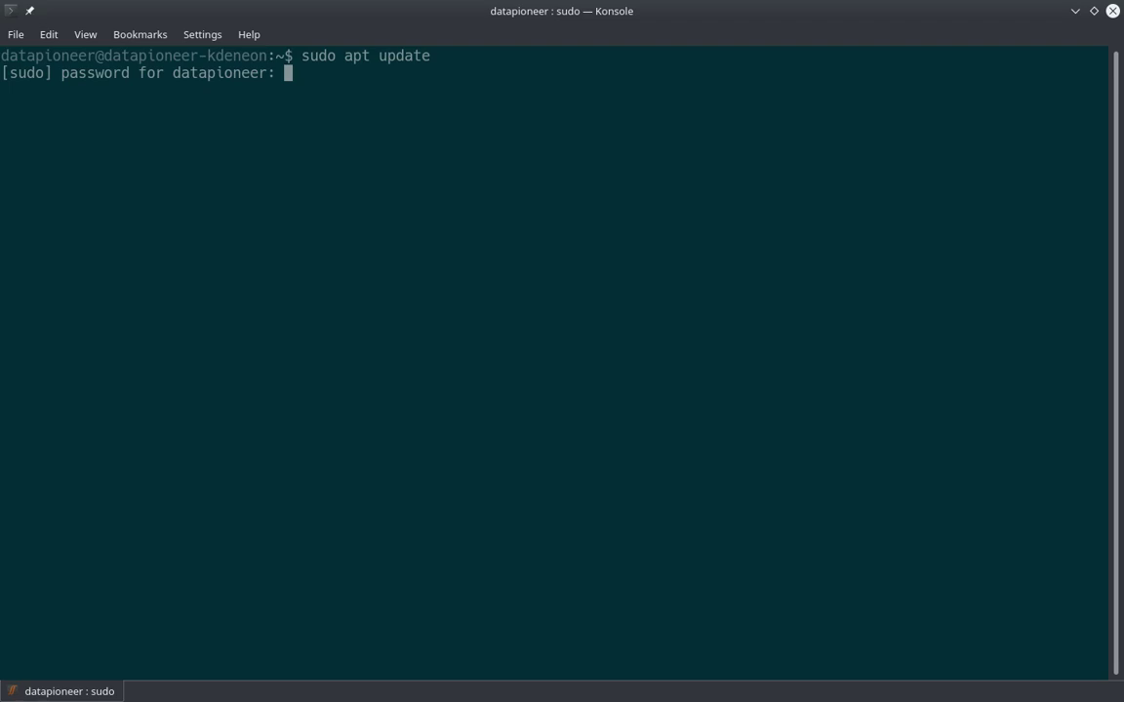
key(Return)
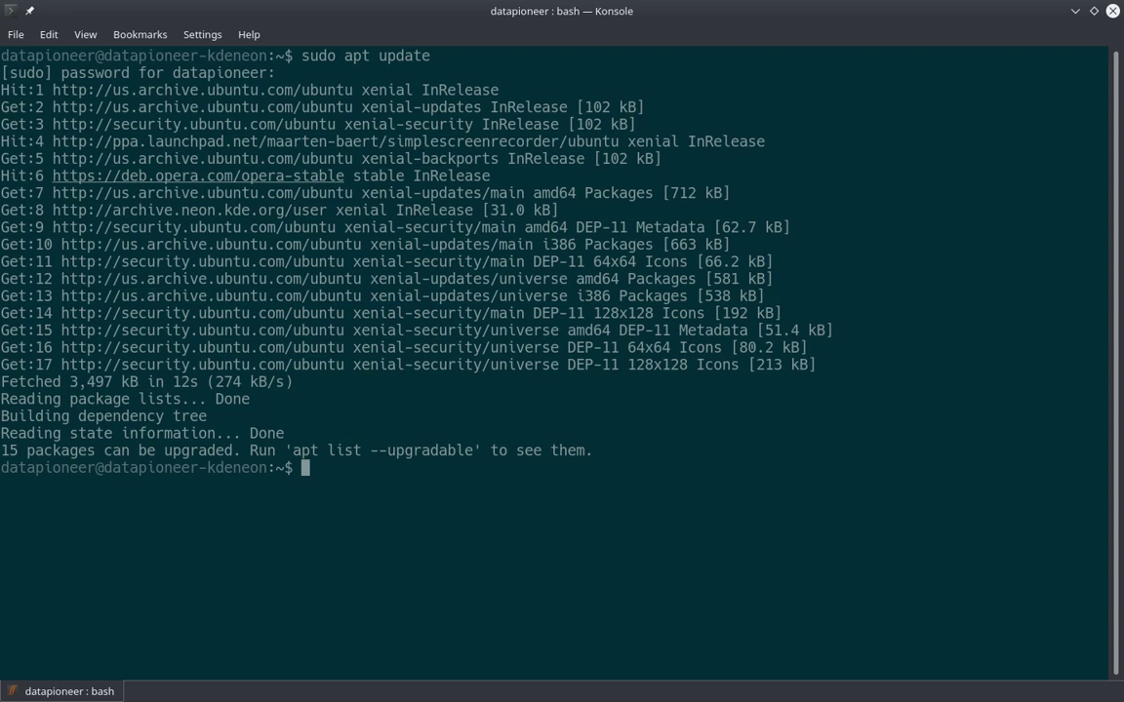
Run sudo apt upgrade and answer y to install the 15 package updates.
text(sudo apt upgrade)
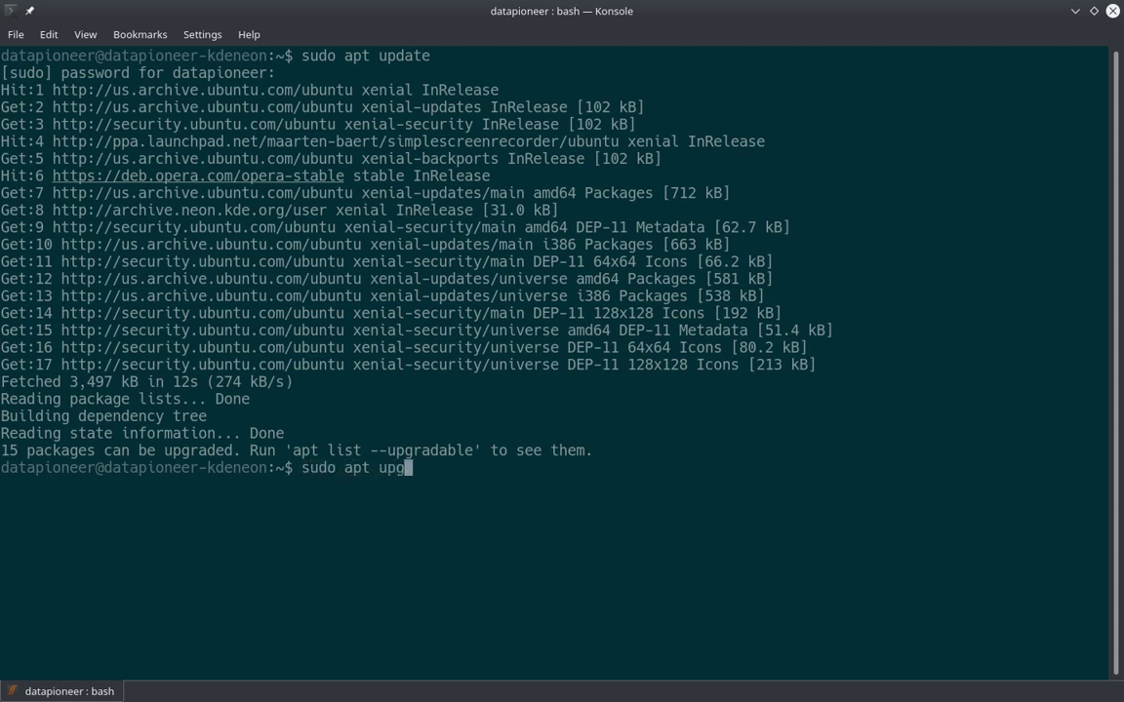
key(Return)
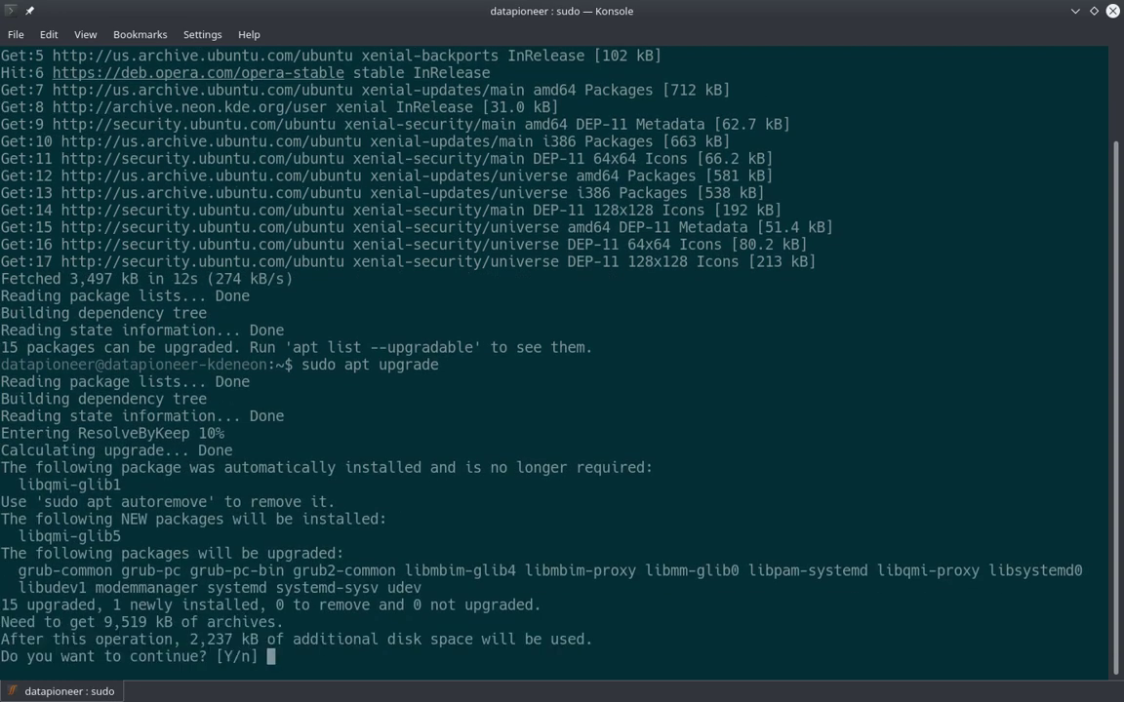
text(y)
key(Return)
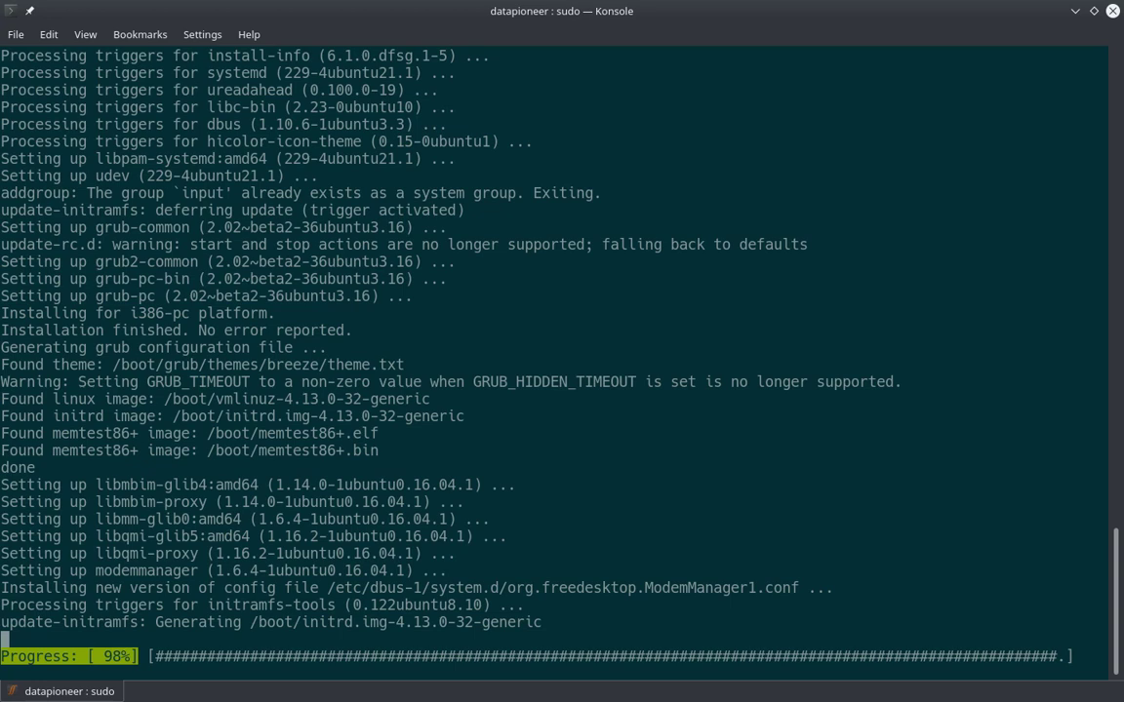
Minimize Konsole, reopen Opera and load DistroWatch.com from Speed Dial in a new tab.
click(1075, 12)
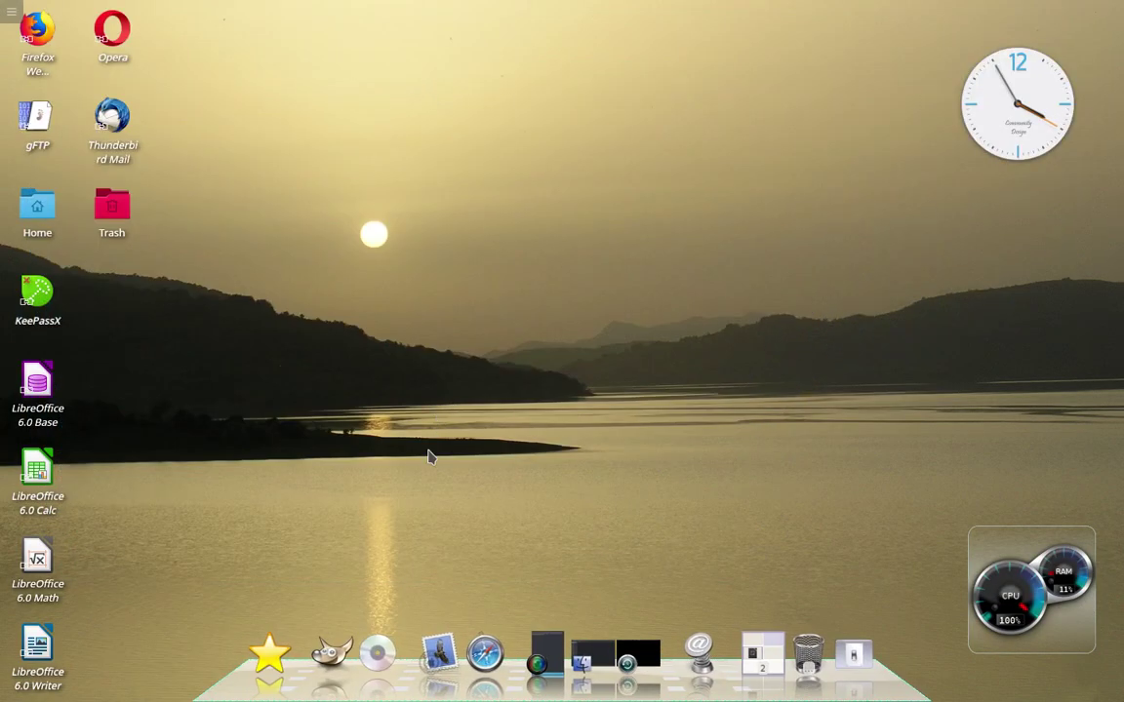
click(96, 23)
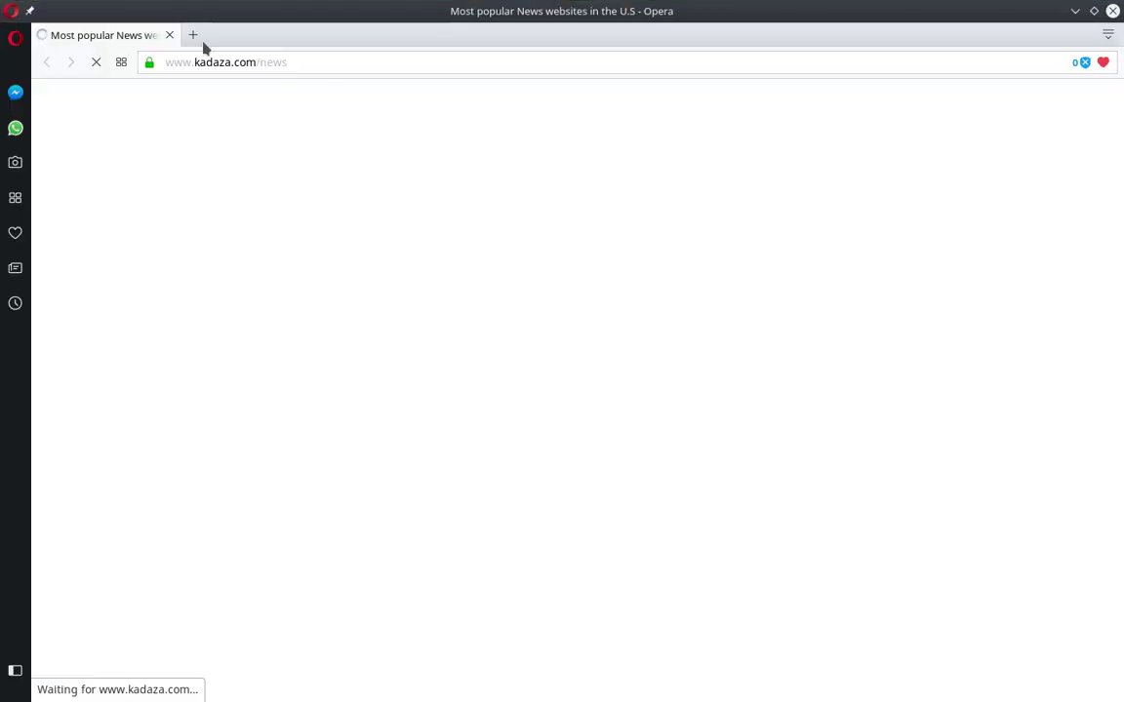
click(192, 35)
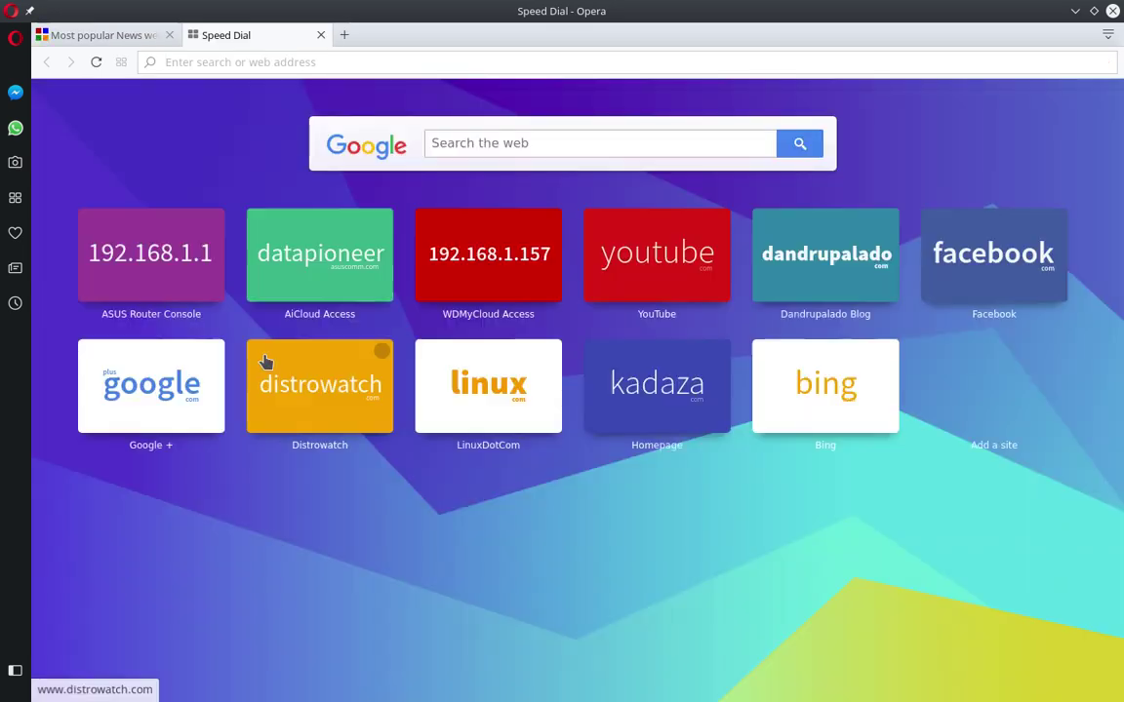
click(271, 367)
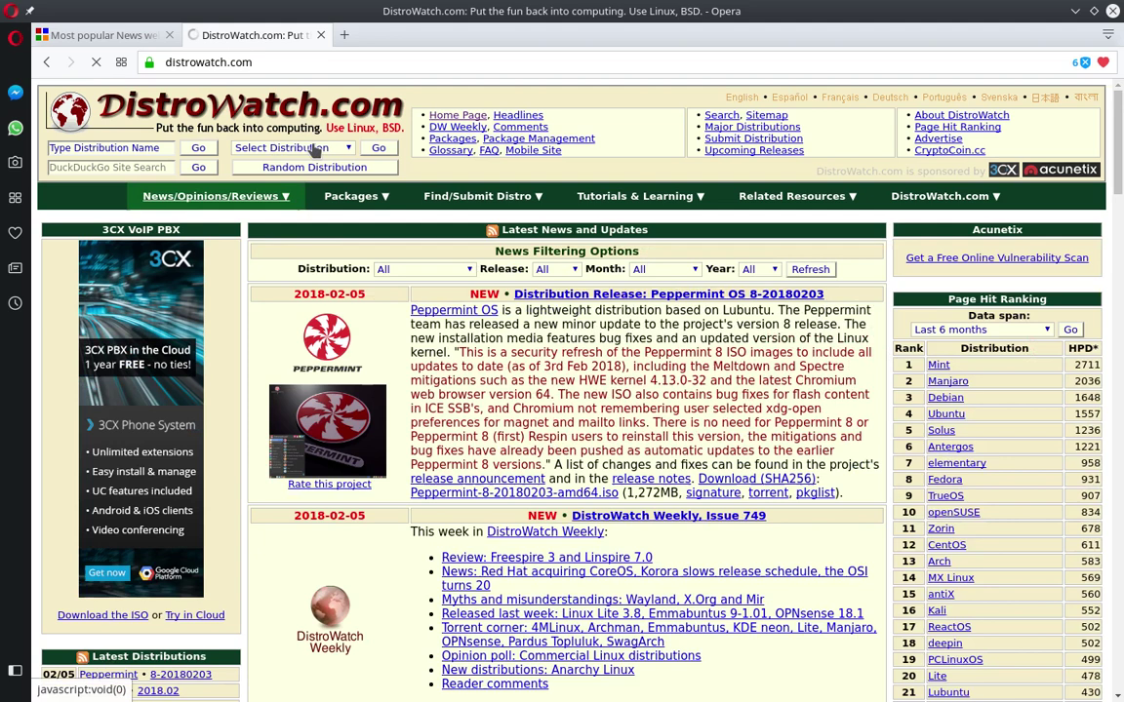
Pick KDE neon from DistroWatch's Select Distribution dropdown.
click(317, 147)
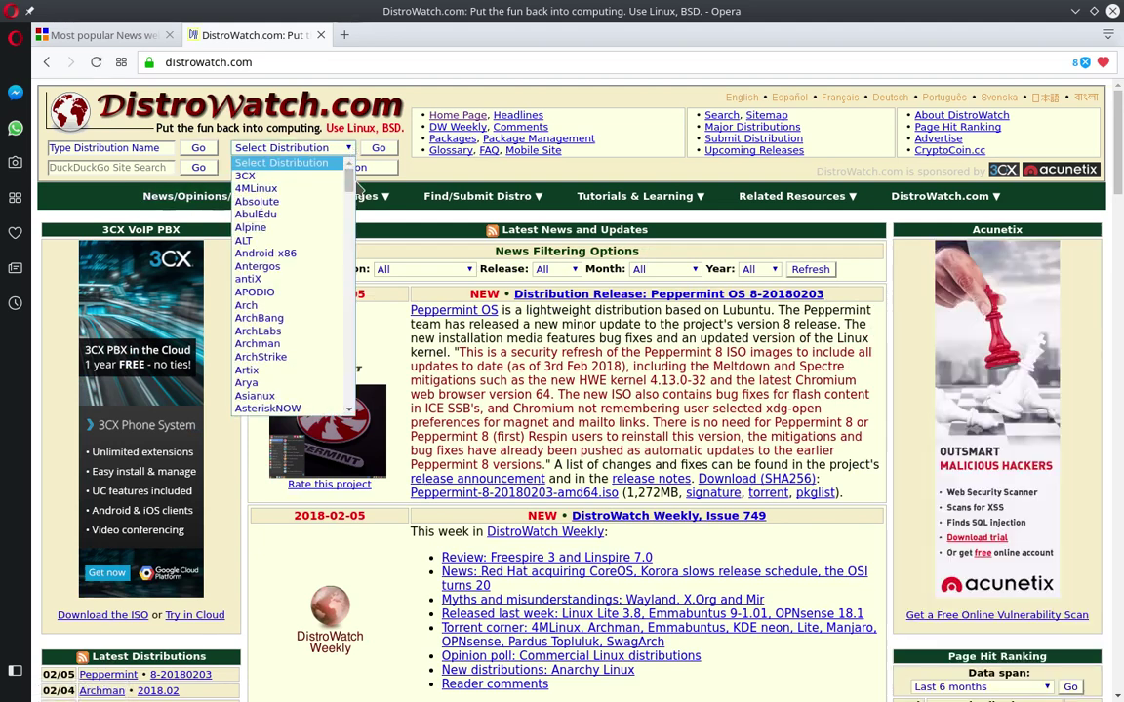
drag(357, 188, 315, 262)
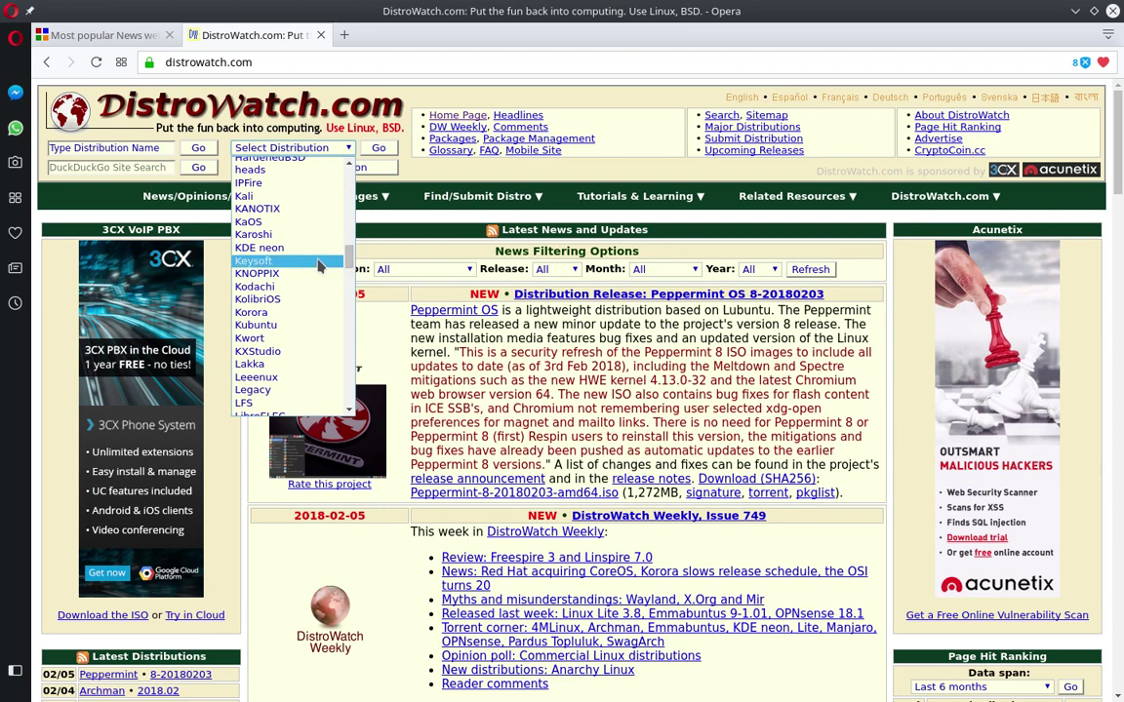
click(310, 248)
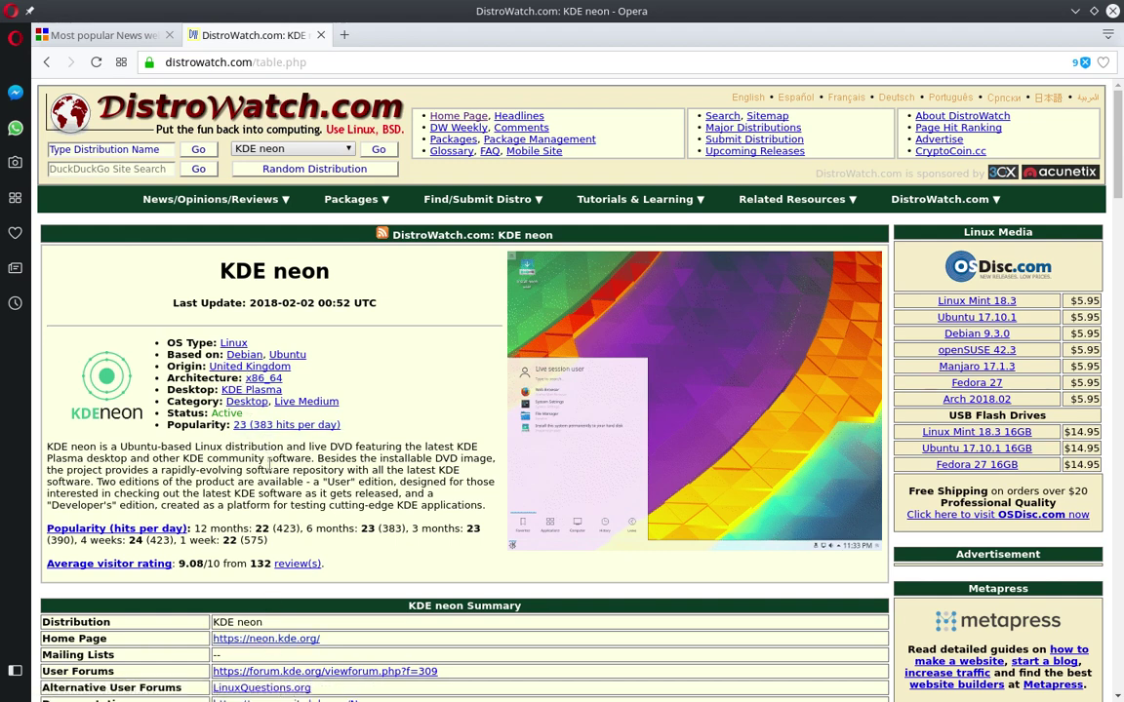
Browse the KDE neon home page at neon.kde.org, then close Opera.
click(274, 637)
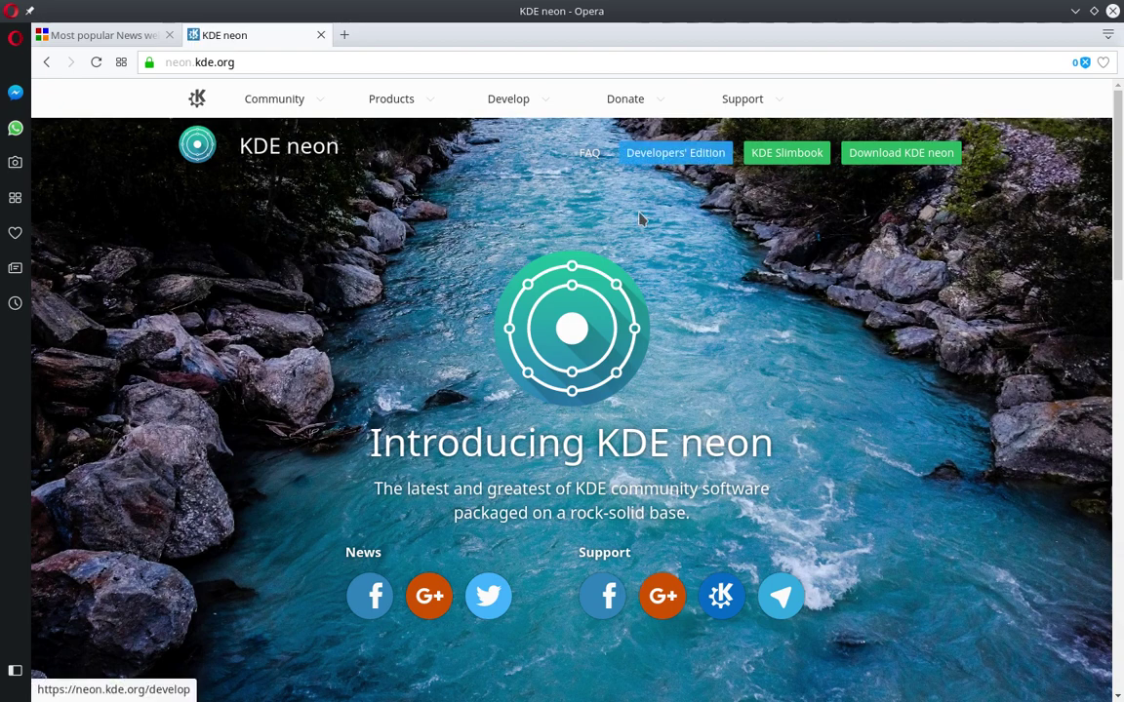
scroll(745, 499, down, 3)
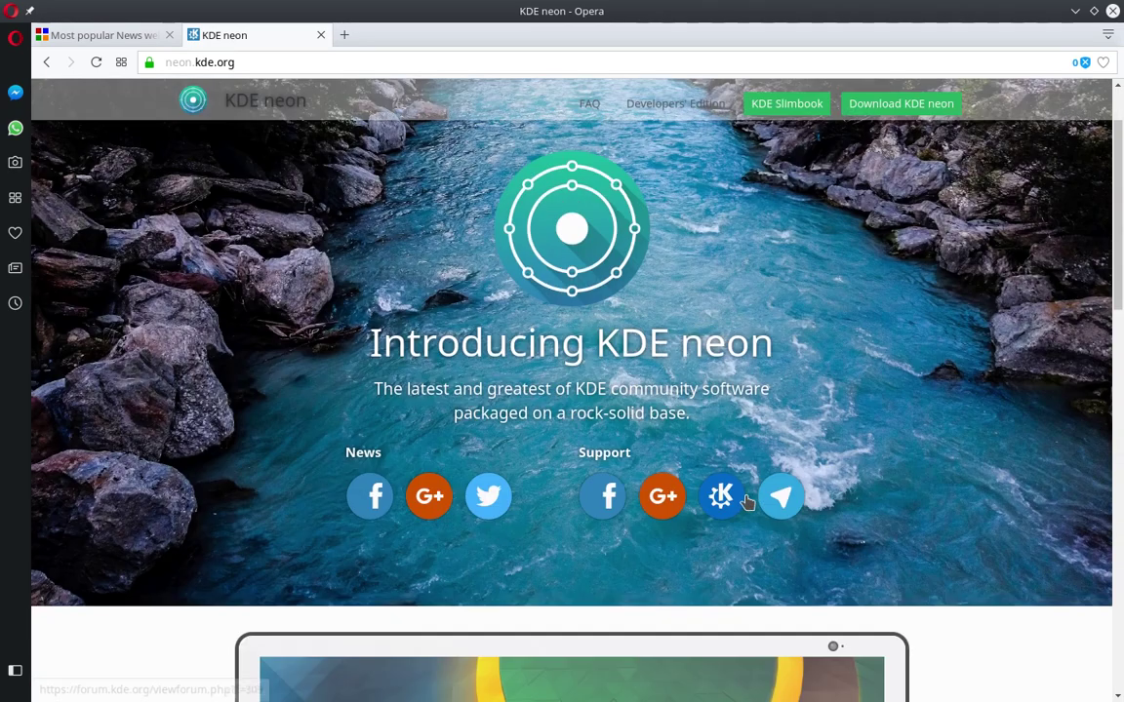
scroll(745, 502, down, 5)
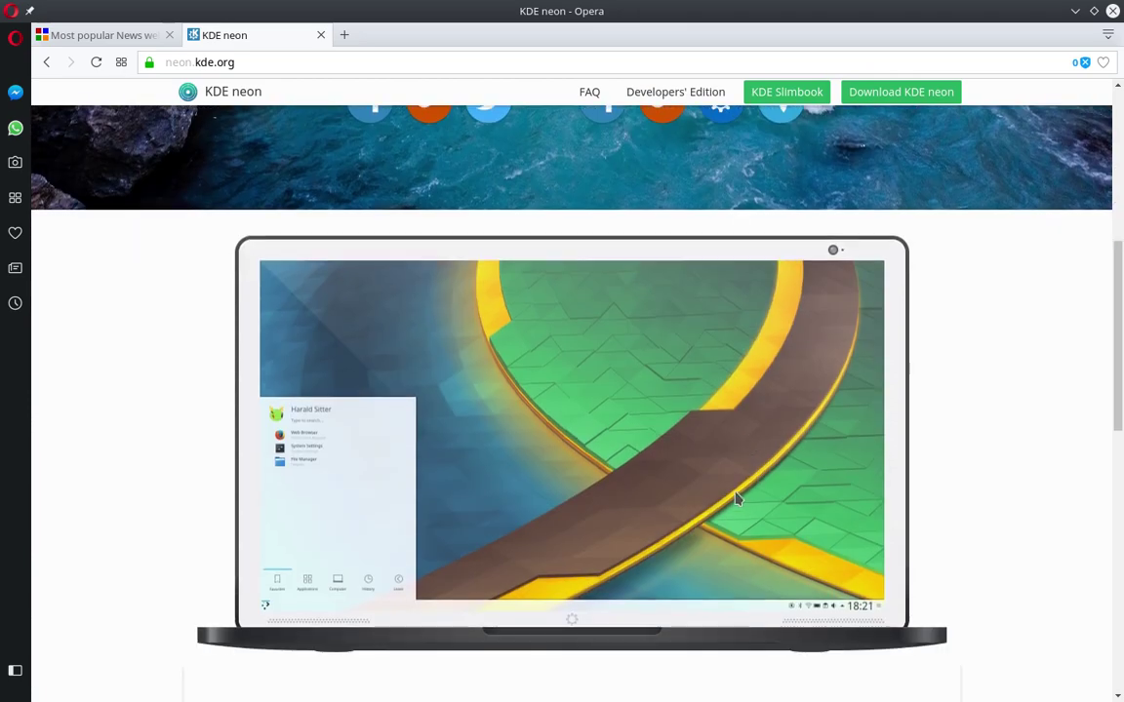
scroll(728, 496, down, 4)
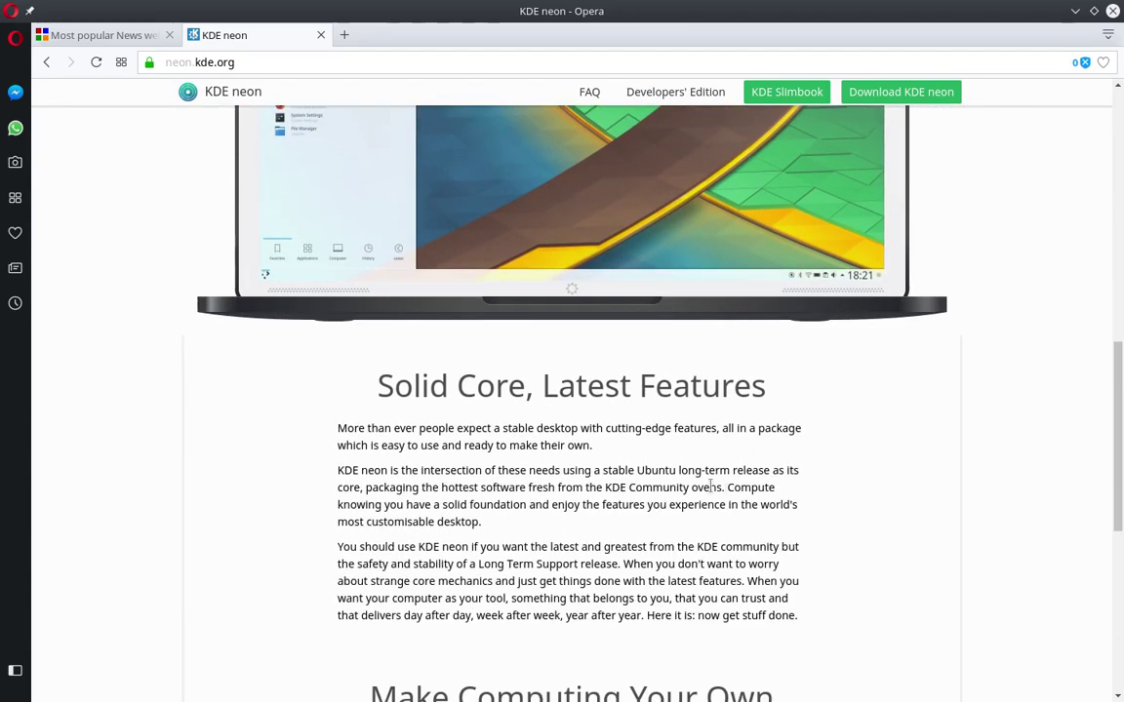
scroll(569, 472, down, 3)
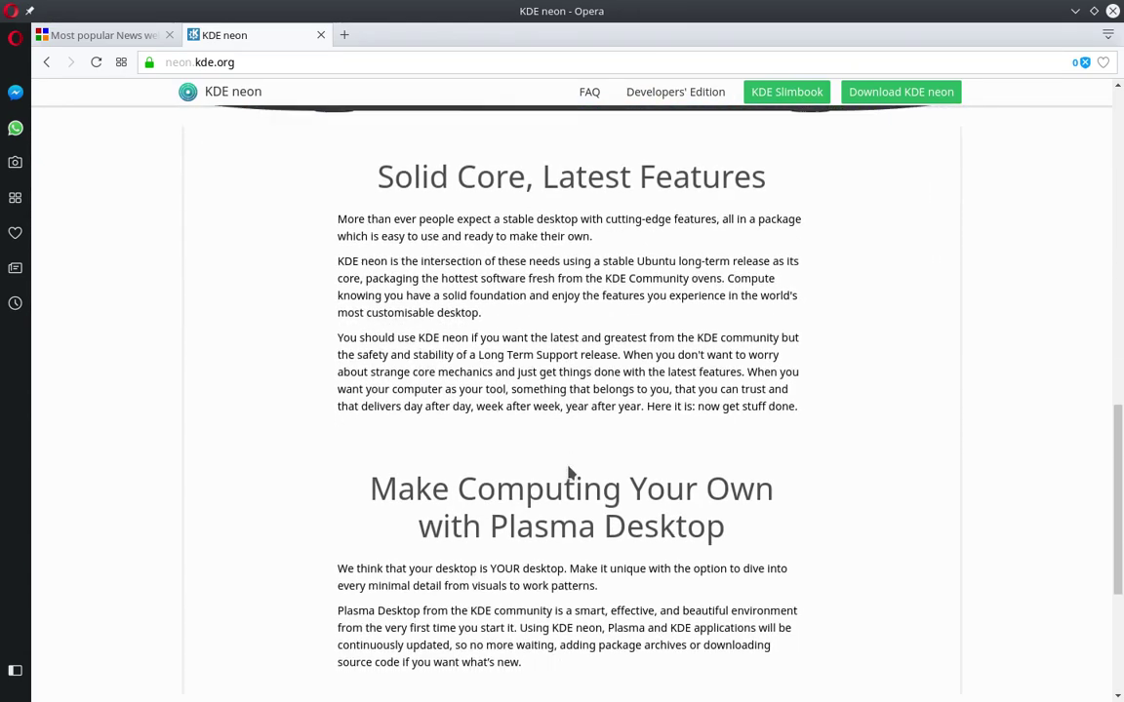
scroll(570, 473, down, 2)
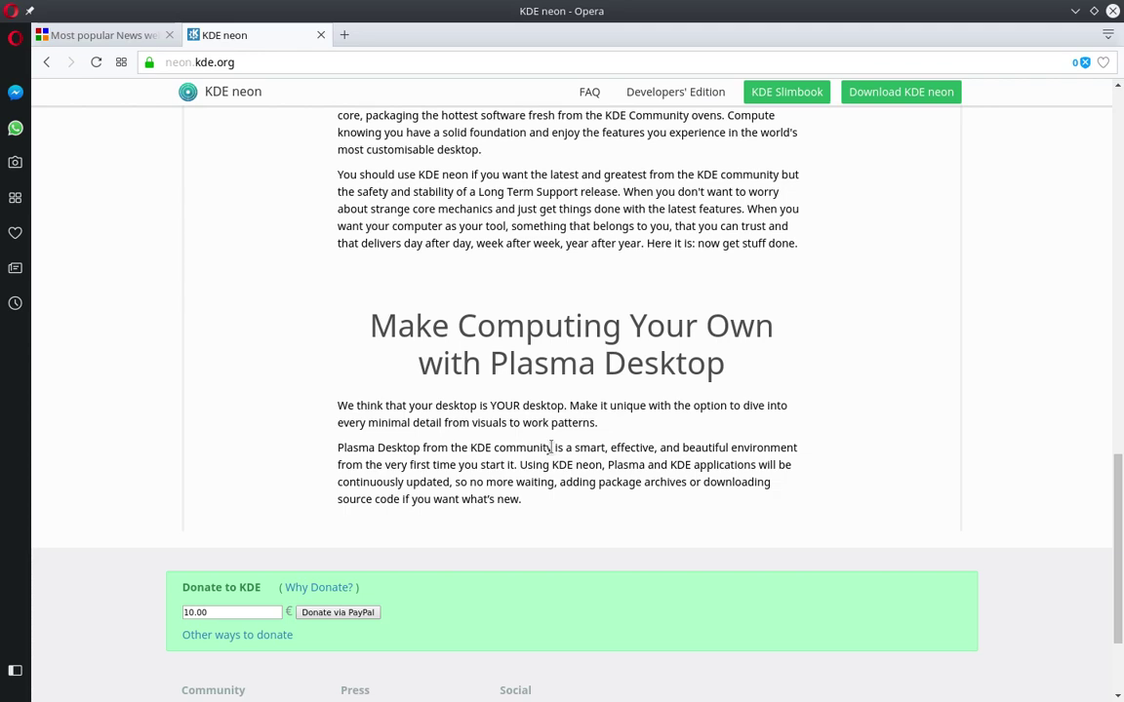
scroll(449, 526, down, 1)
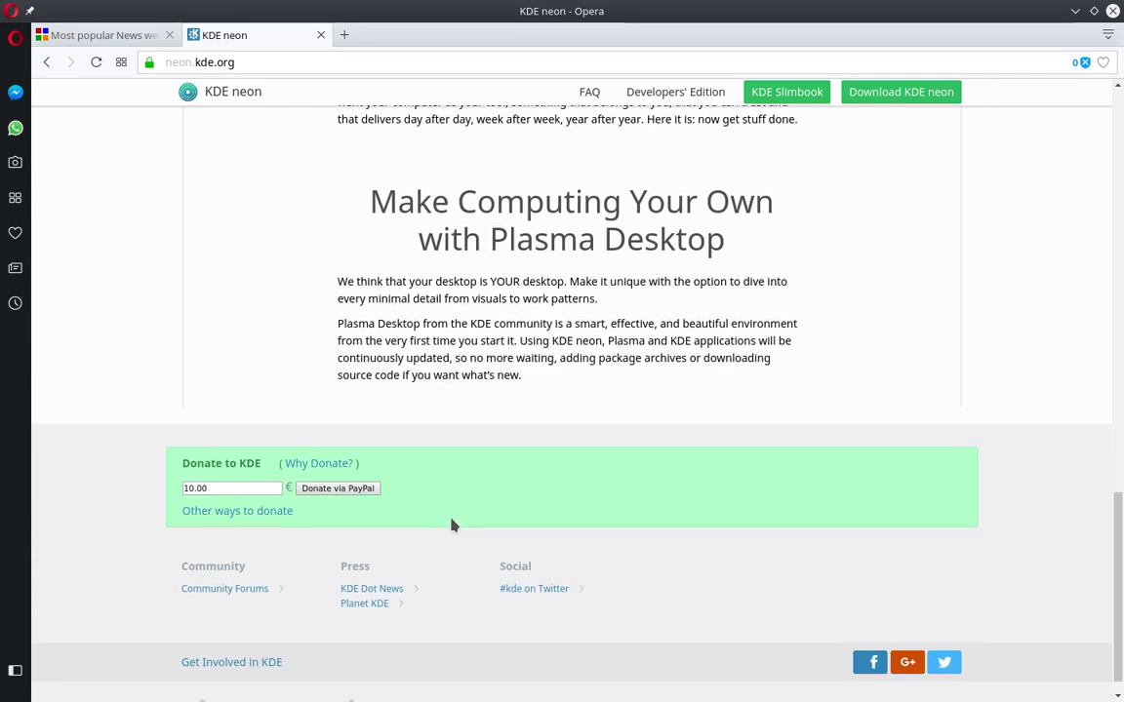
scroll(452, 526, up, 3)
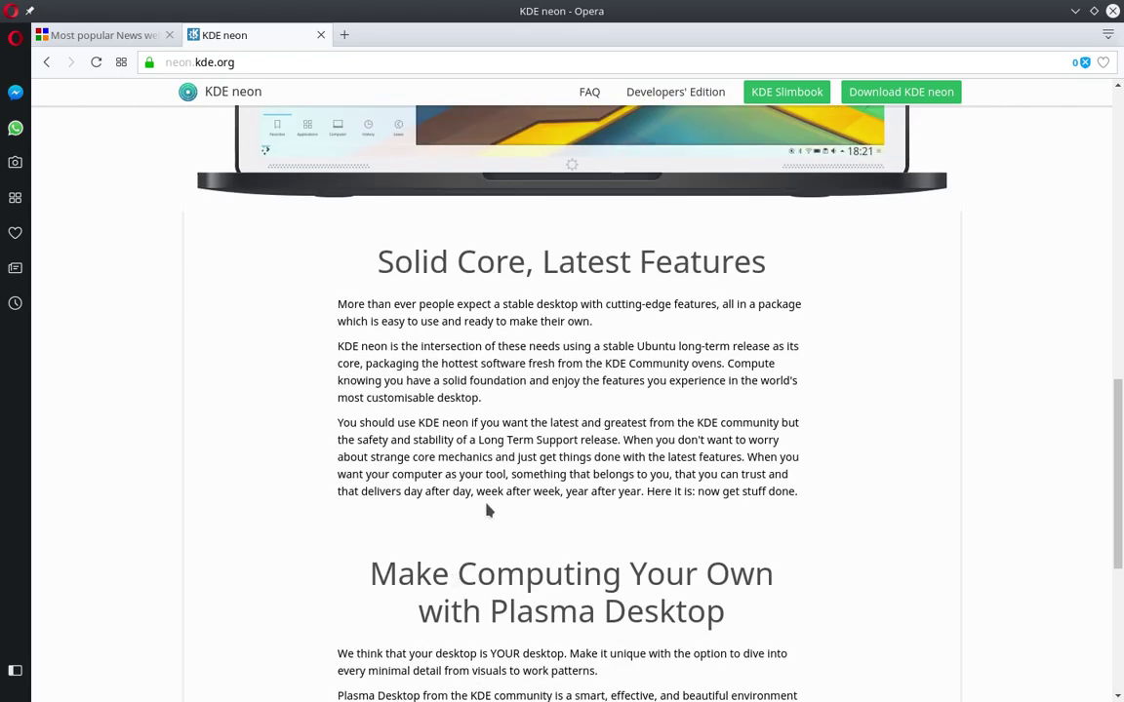
click(1112, 11)
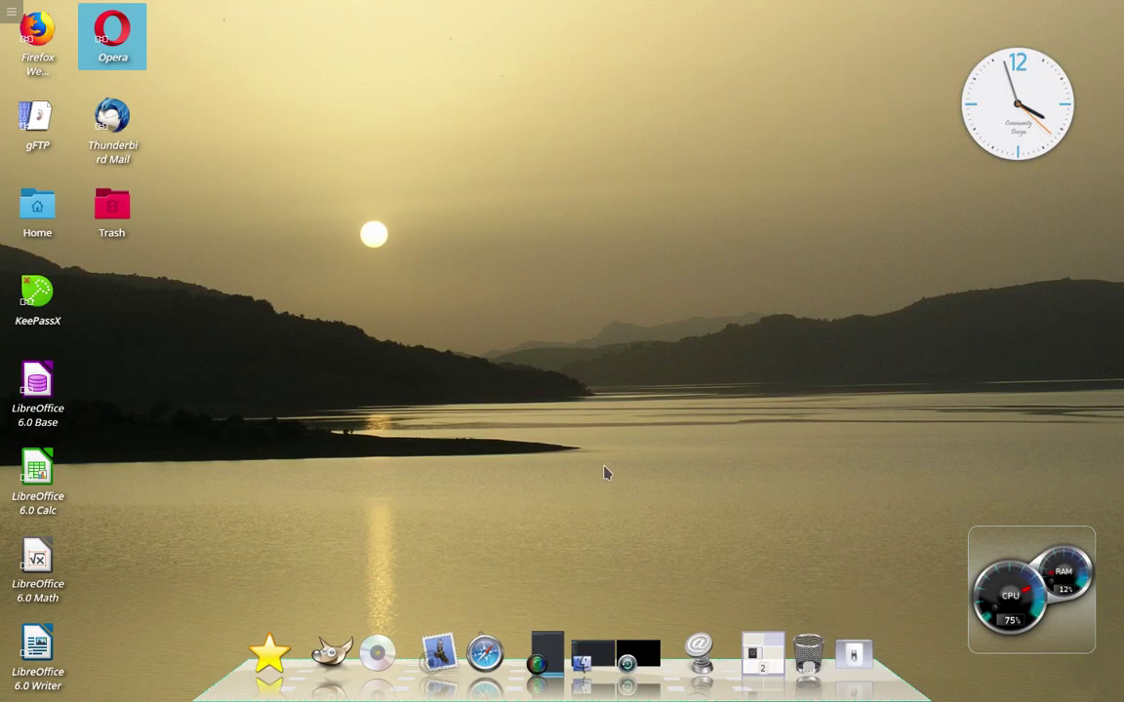